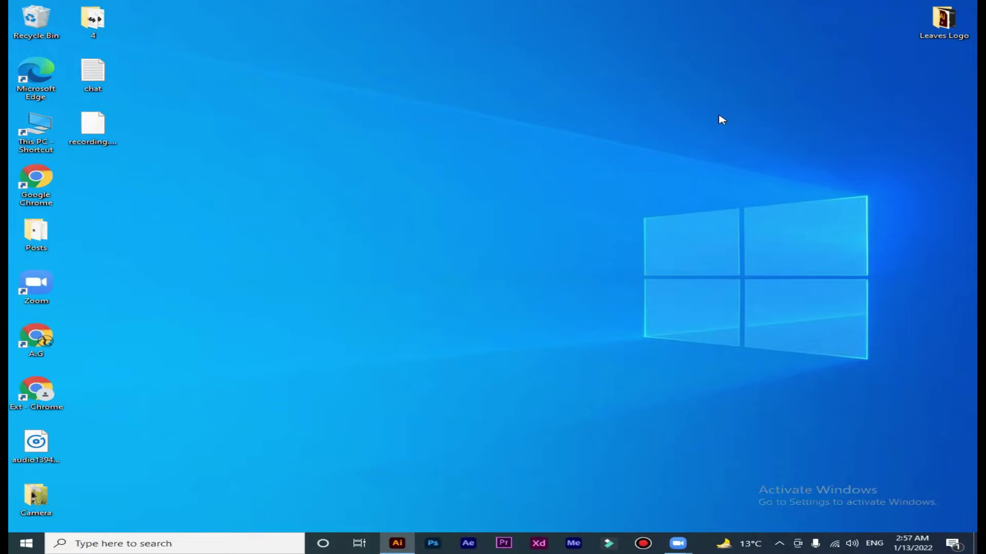
Restore the Illustrator window with its blank untitled document from the taskbar.
left_click(403, 538)
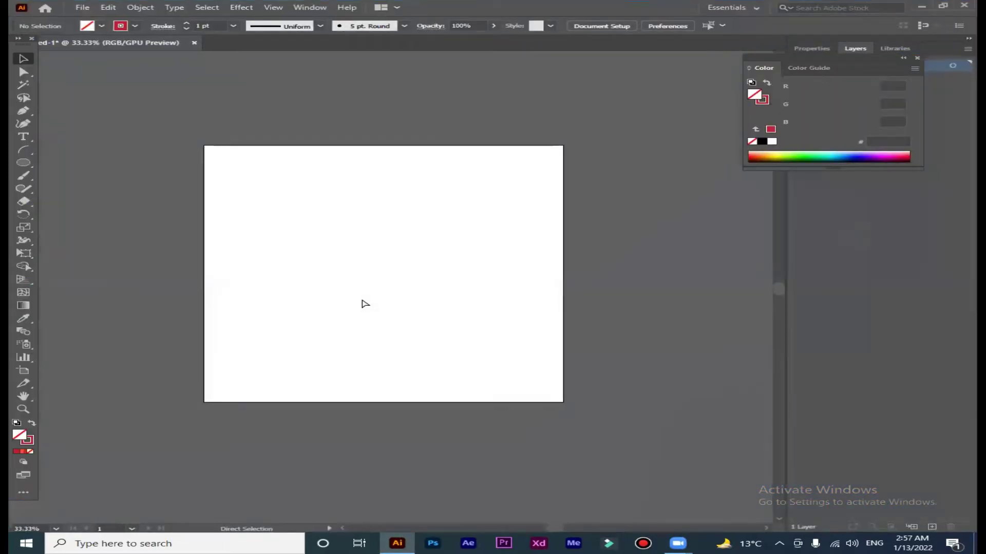
Zoom to 50% and draw a large circle at the artboard centre with the Ellipse Tool.
key("ctrl+plus")
left_click_drag(354, 290, 385, 315)
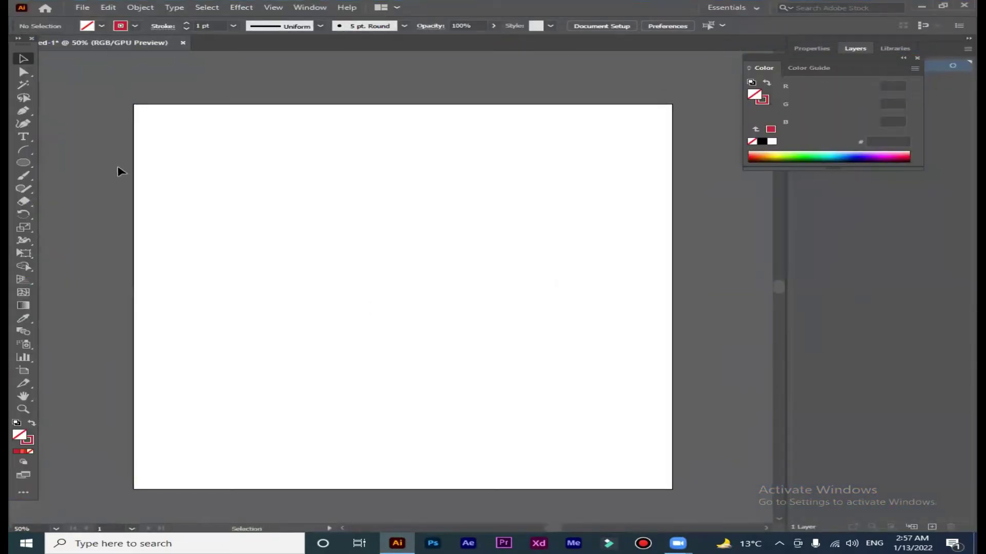
left_click_drag(23, 163, 88, 191)
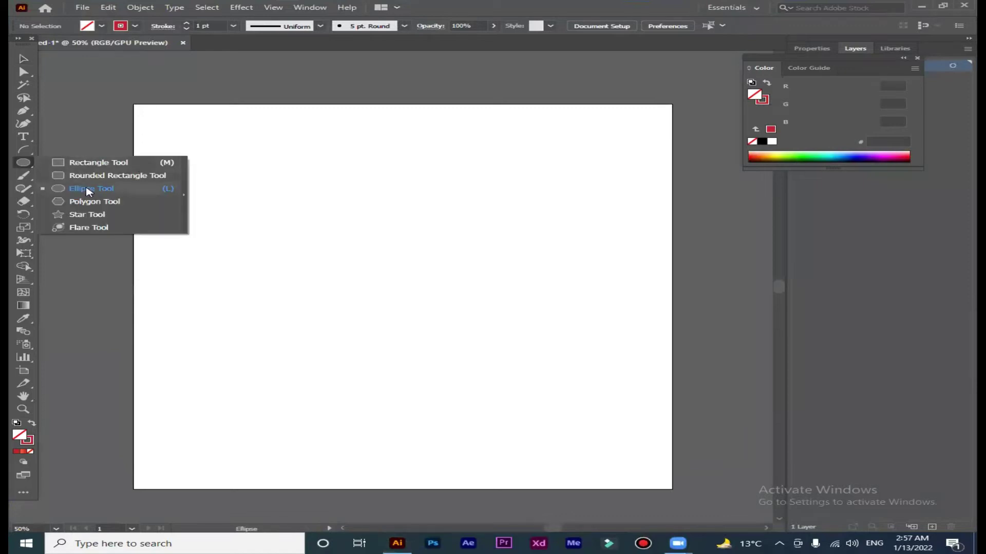
left_click(88, 191)
left_click_drag(409, 289, 501, 407)
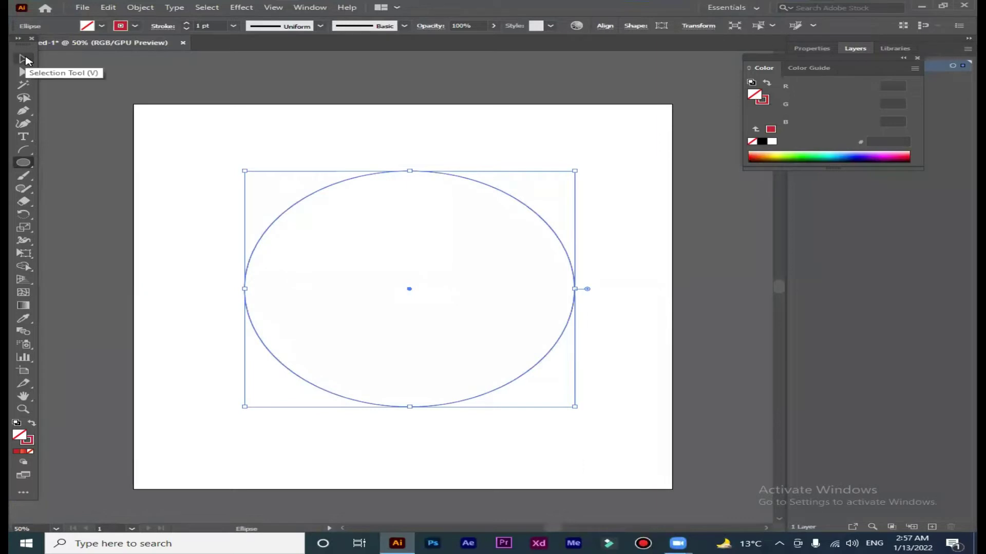
Scale a tiny copy of about 70 px at the big circle's centre, then select both circles.
left_click(25, 59)
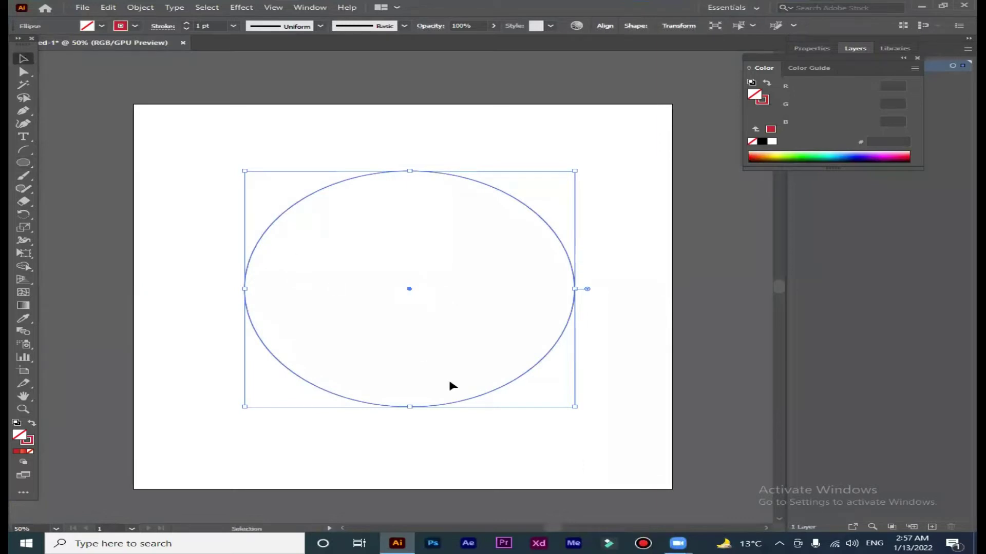
left_click_drag(574, 407, 425, 297)
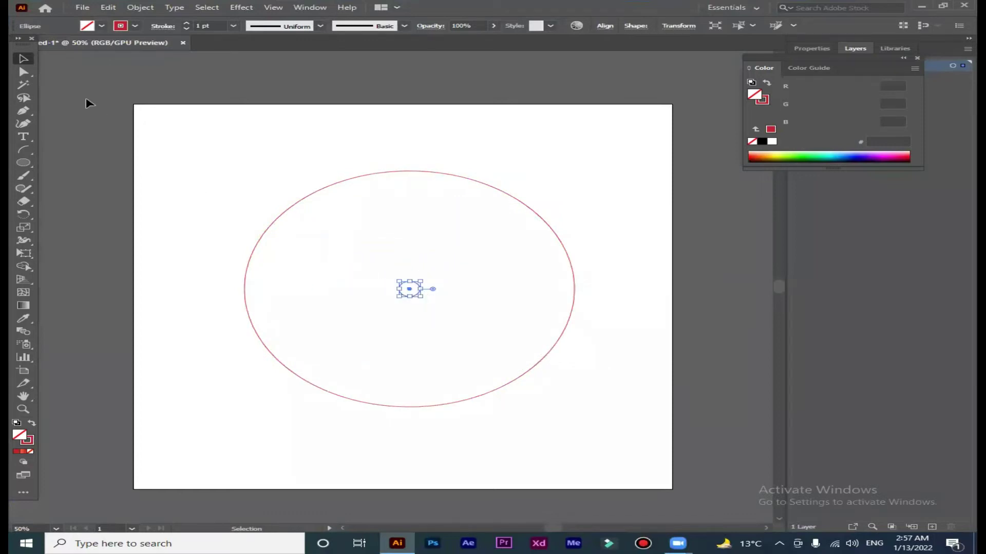
left_click(147, 125)
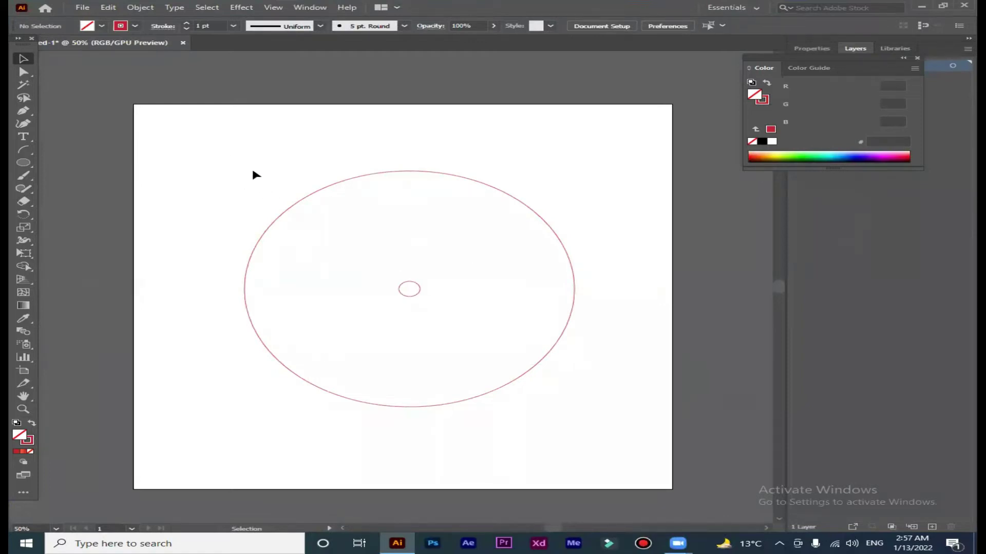
left_click_drag(316, 200, 591, 377)
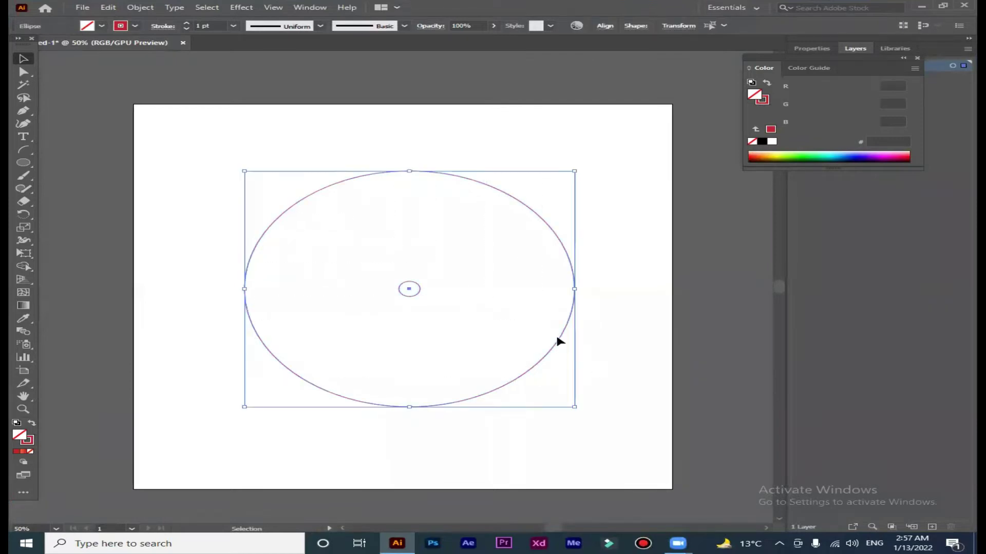
Make a blend of the two circles into about a dozen concentric rings, nudged slightly.
left_click(140, 7)
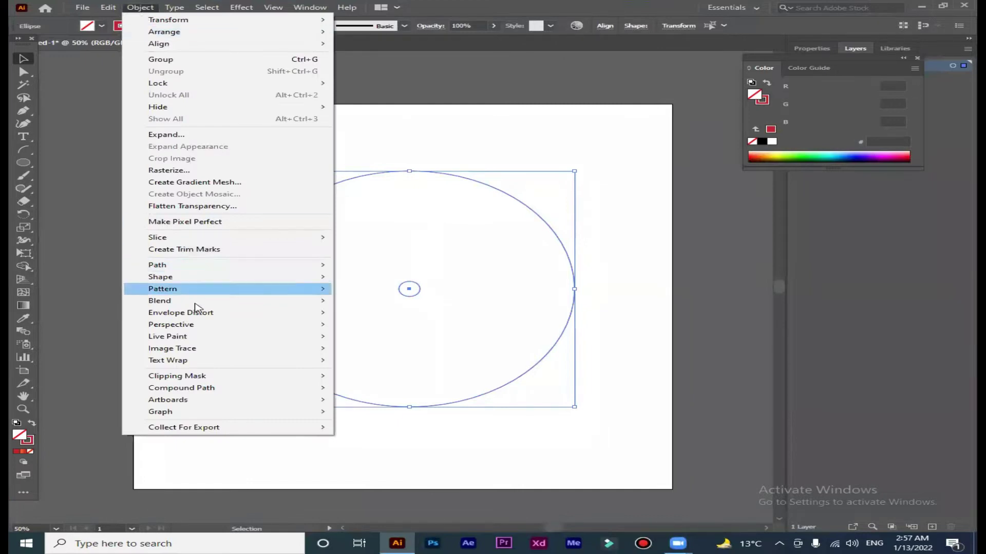
mouse_move(159, 300)
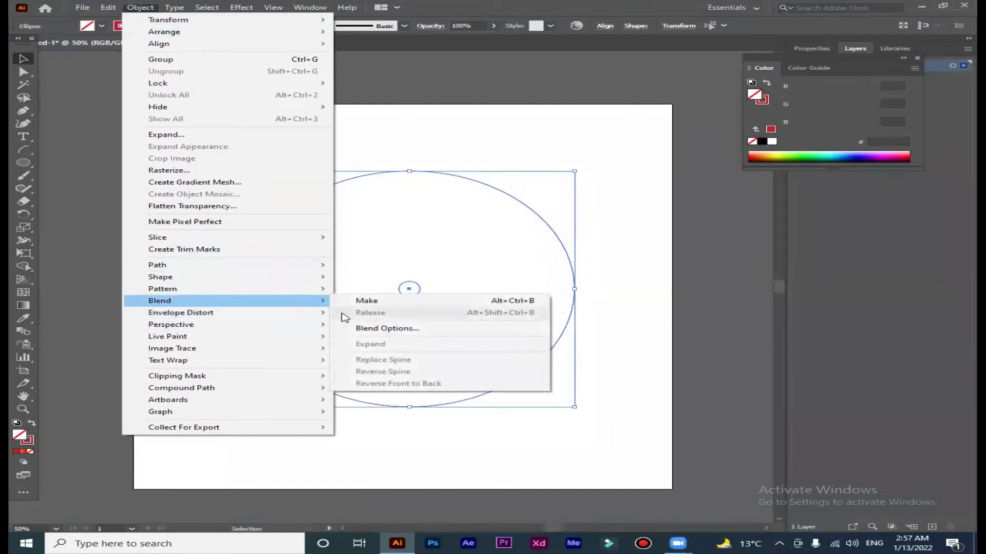
left_click(379, 303)
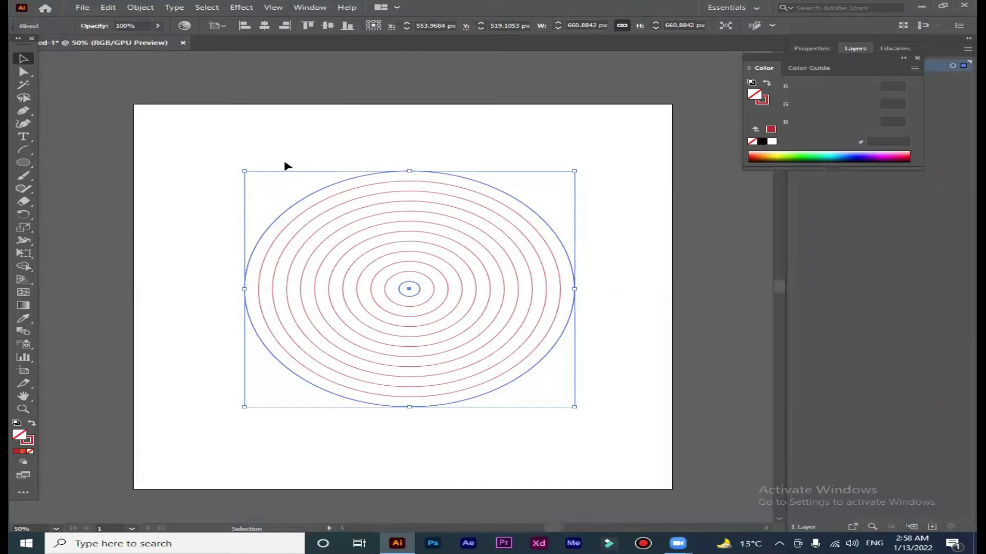
left_click_drag(335, 188, 328, 192)
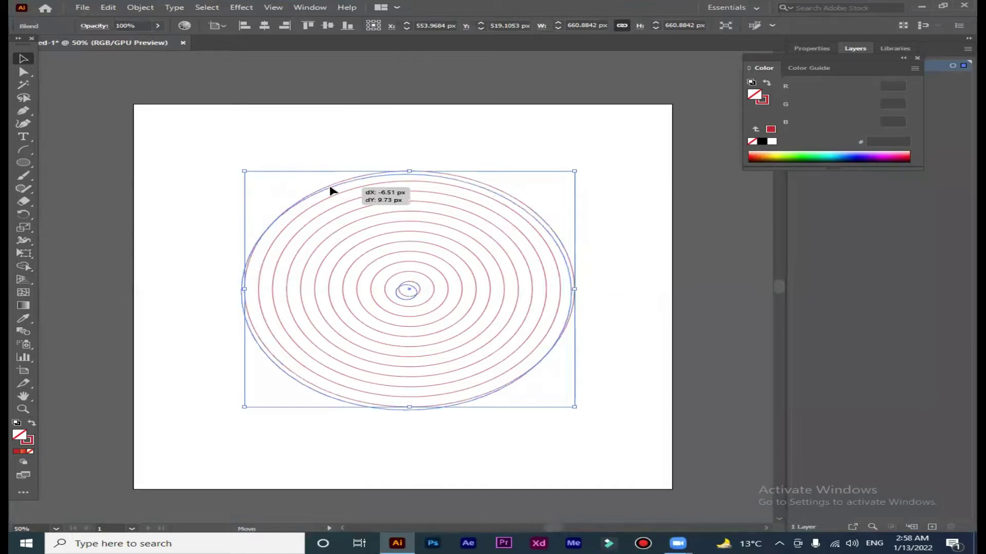
left_click(440, 133)
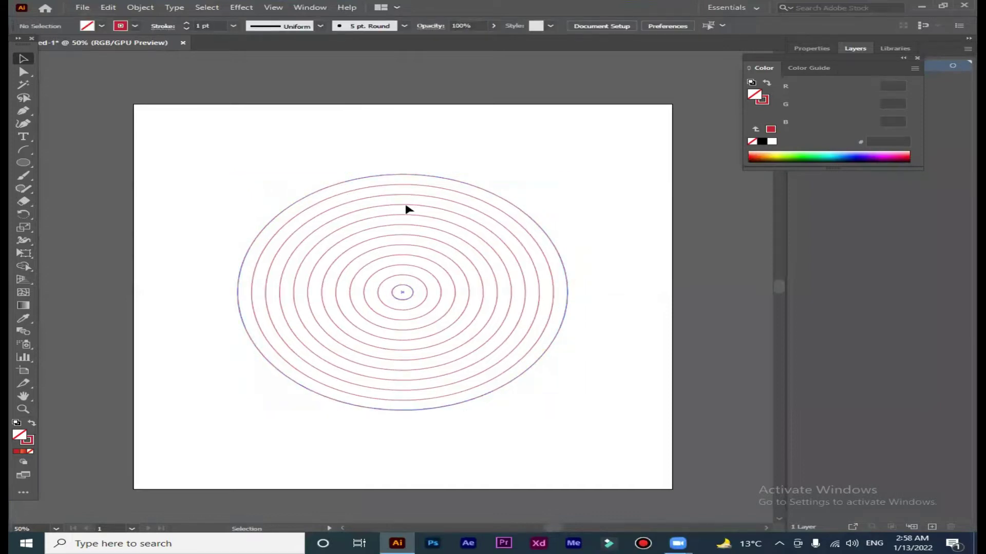
left_click(461, 183)
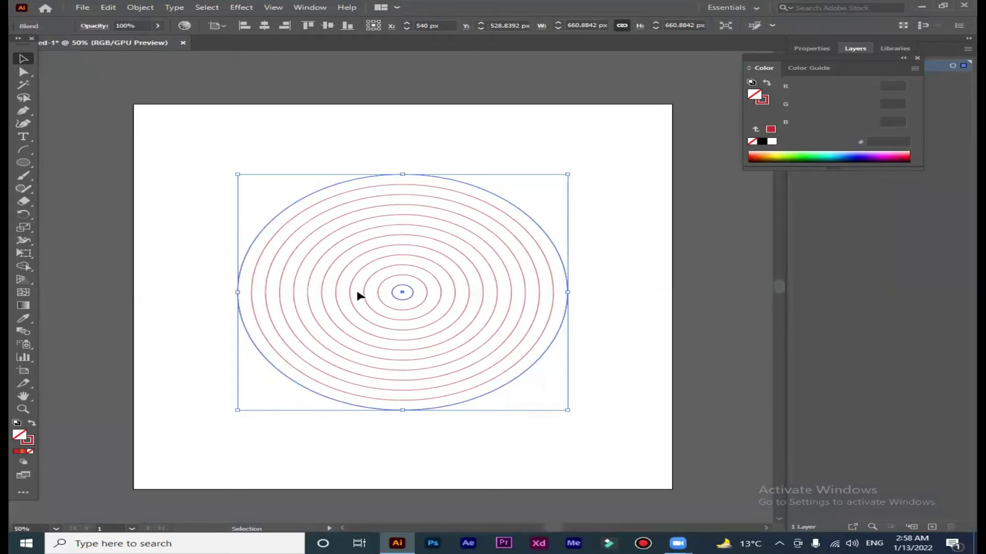
Change the ring blend's Blend Options from 10 to 50 specified steps.
left_click(262, 157)
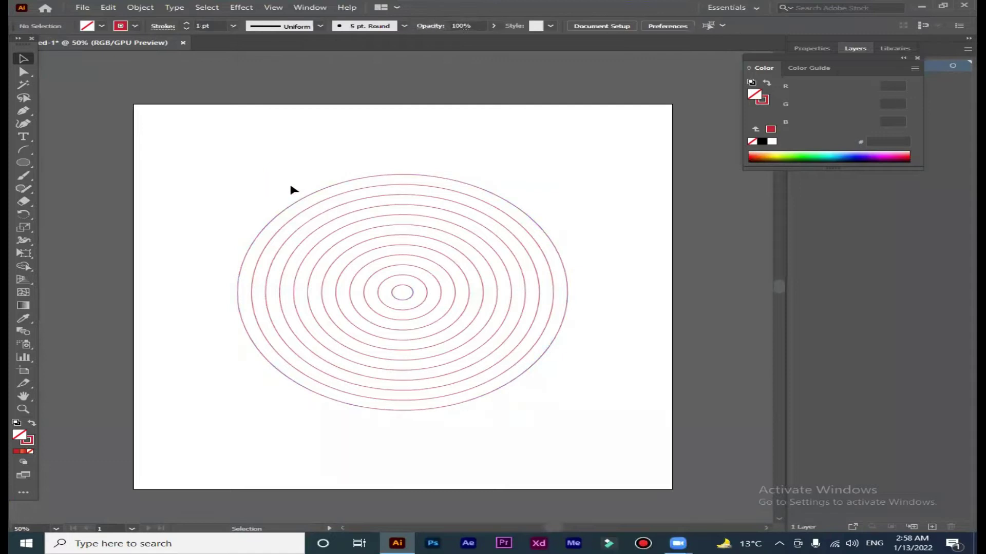
left_click_drag(282, 173, 579, 322)
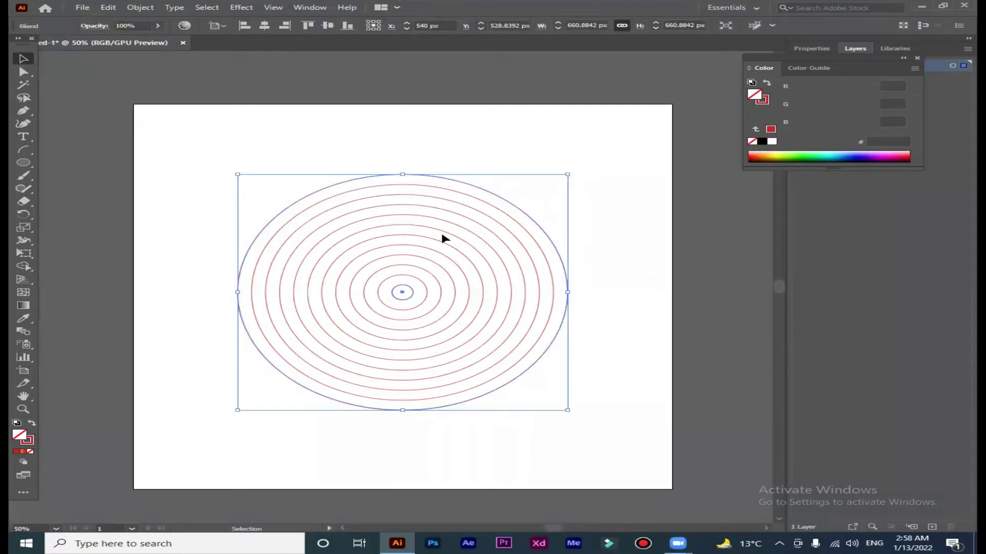
left_click(138, 7)
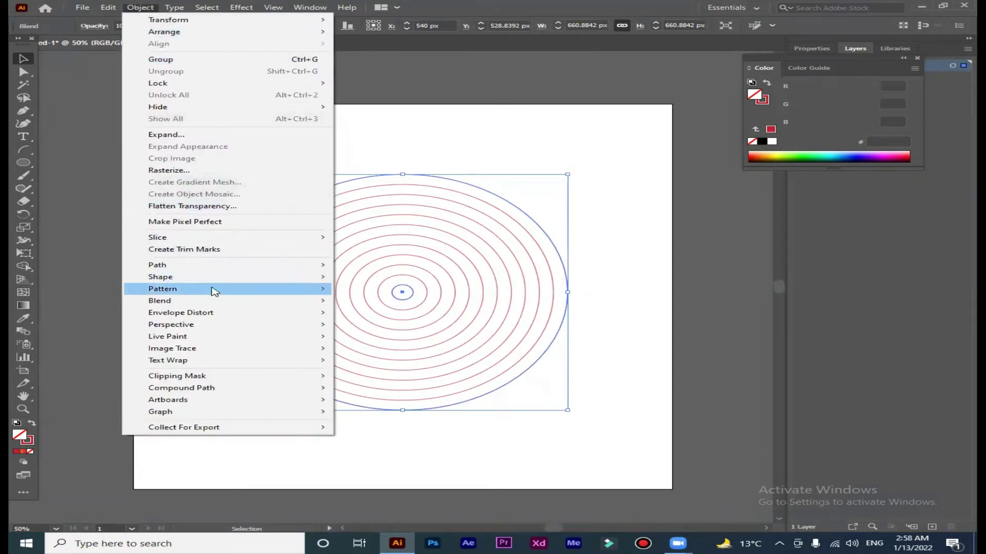
mouse_move(159, 300)
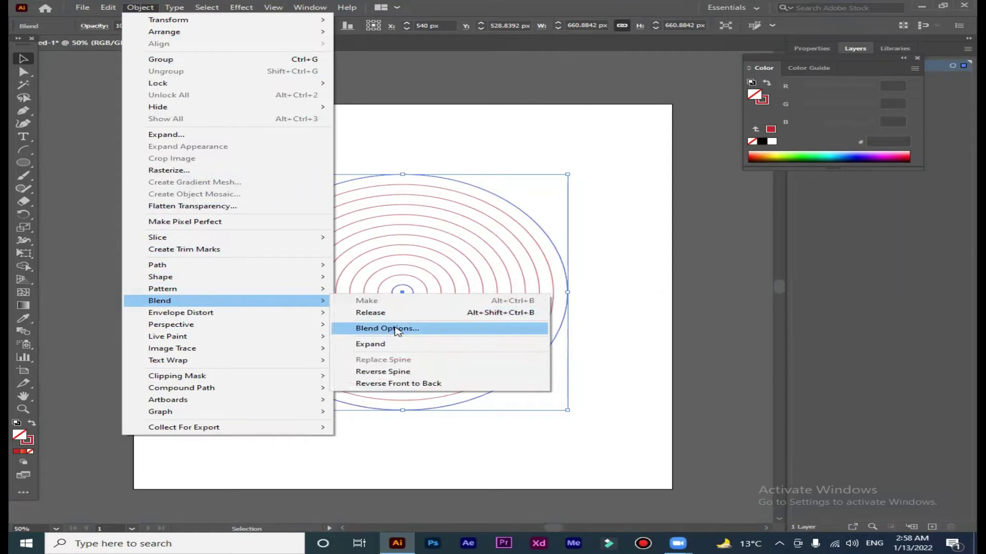
left_click(446, 331)
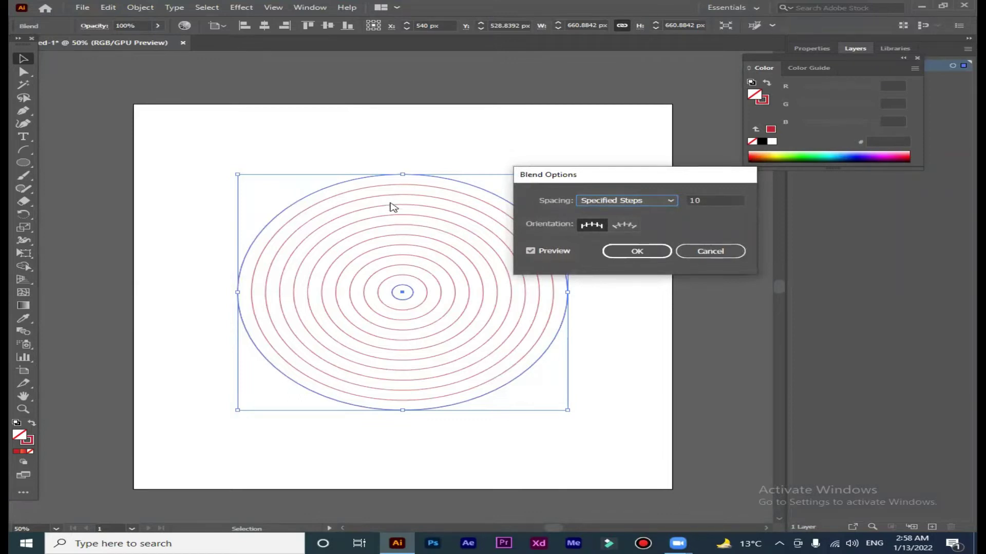
double_click(710, 200)
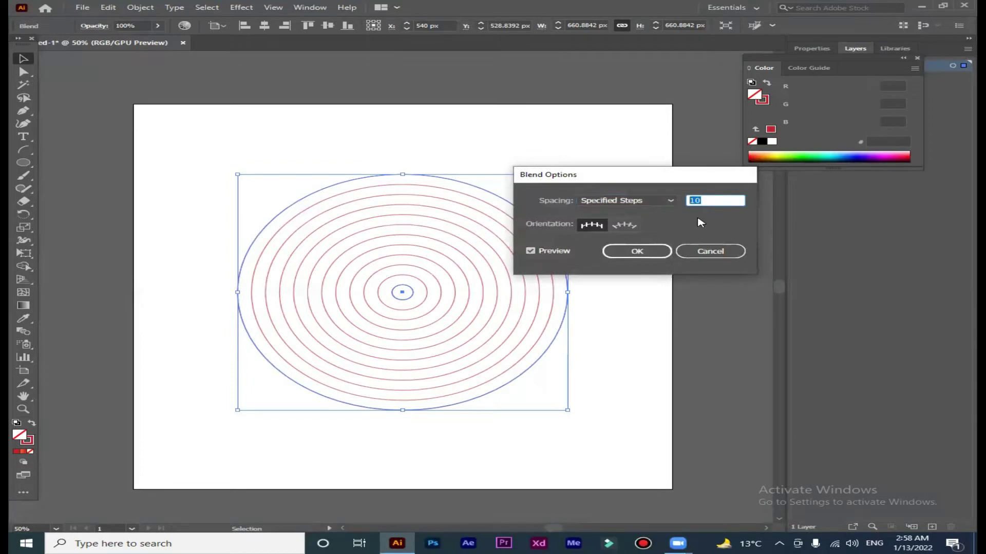
type("50")
left_click(539, 252)
left_click(637, 251)
left_click(610, 280)
Scale the dense ring blend down to about 468.6 px wide.
key("ctrl+plus")
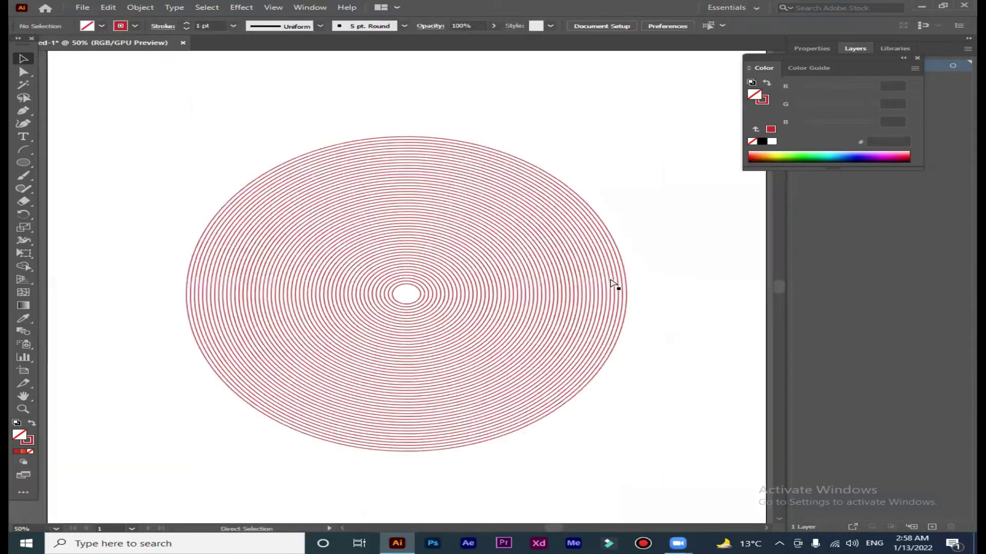
key("ctrl+minus")
key("ctrl+minus")
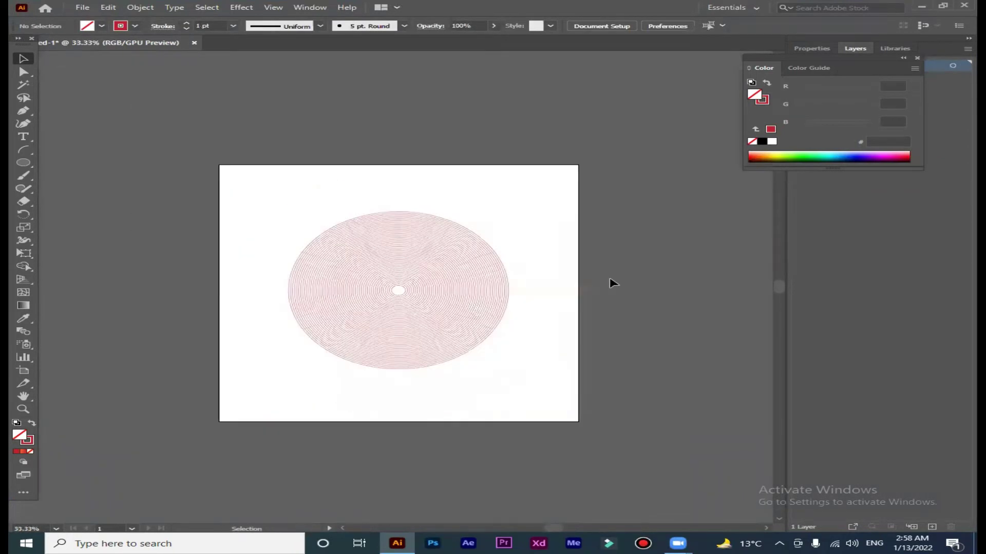
left_click(413, 308)
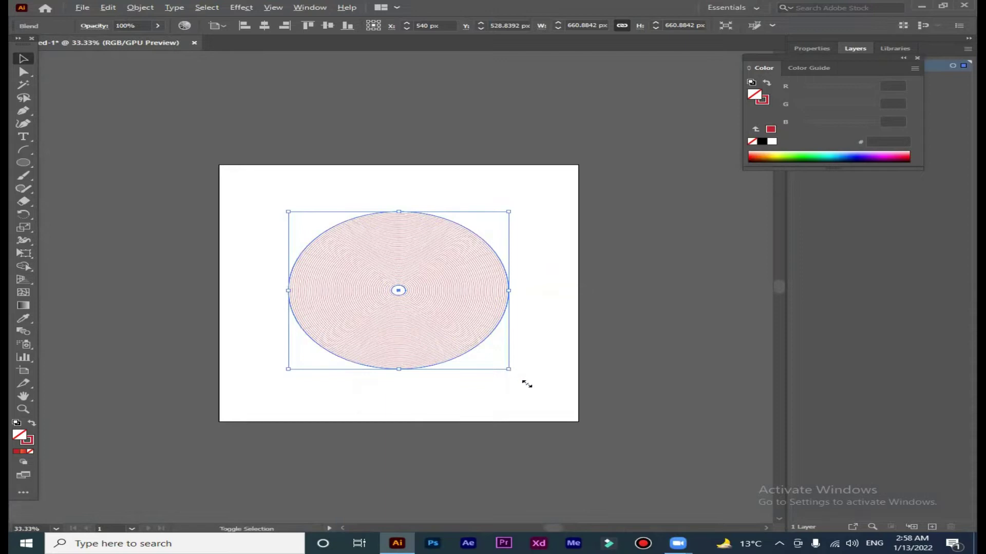
left_click_drag(508, 367, 537, 389)
left_click(551, 290)
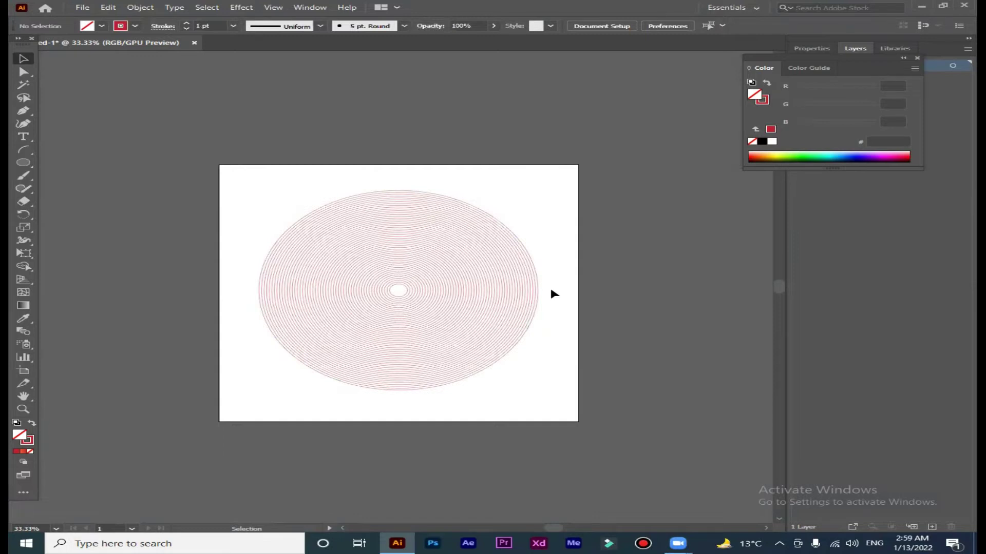
key("a")
left_click(469, 315)
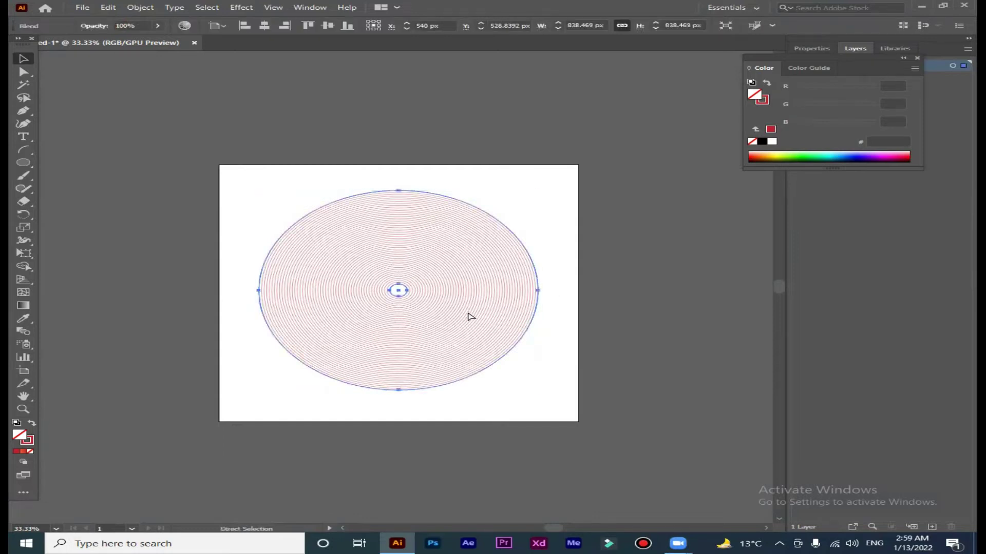
key("ctrl+equal")
key("v")
left_click_drag(597, 434, 523, 339)
left_click(509, 324)
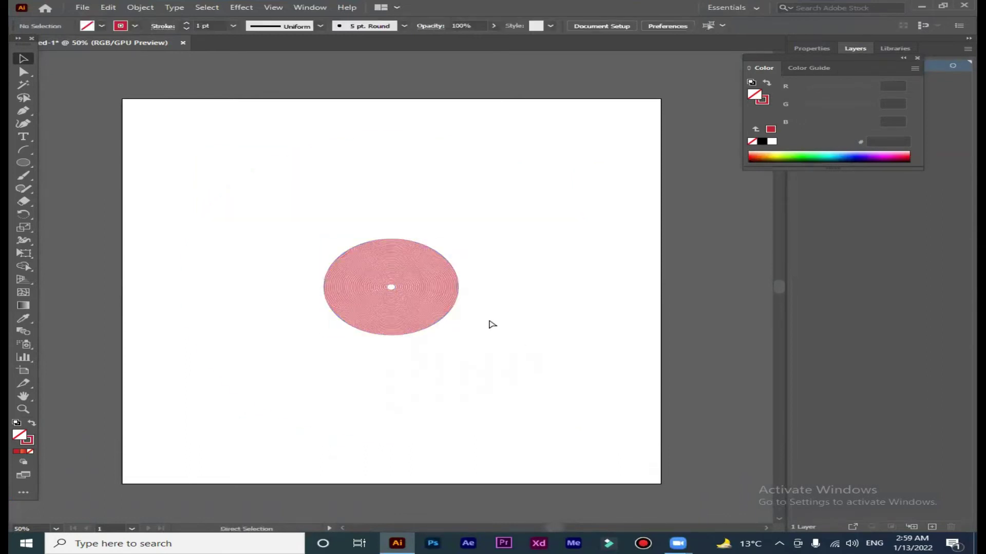
key("ctrl+z")
left_click_drag(601, 436, 534, 386)
left_click(535, 386)
Move the ring circle up, Alt-drag a duplicate directly below, and select both.
left_click(425, 290)
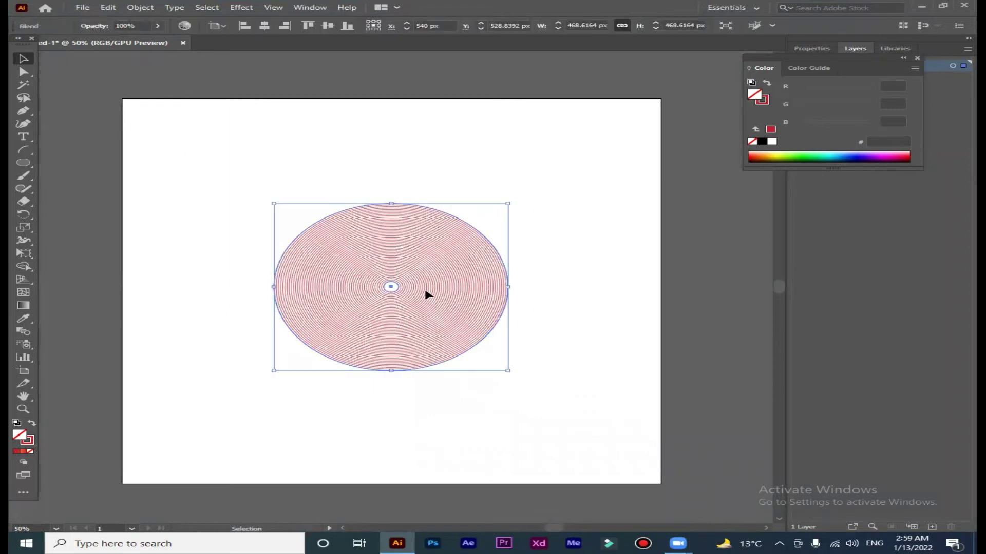
left_click_drag(425, 295, 410, 217)
left_click(417, 260, "shift")
left_click_drag(417, 255, 420, 436, "alt")
left_click_drag(546, 379, 221, 214)
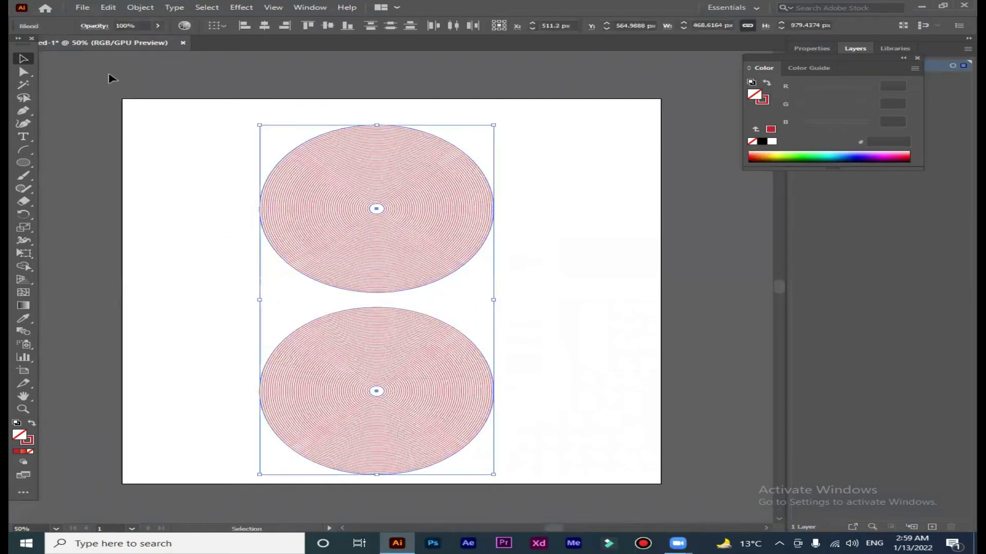
Blend the two stacked ring circles, shift the result left, then delete it.
left_click(140, 9)
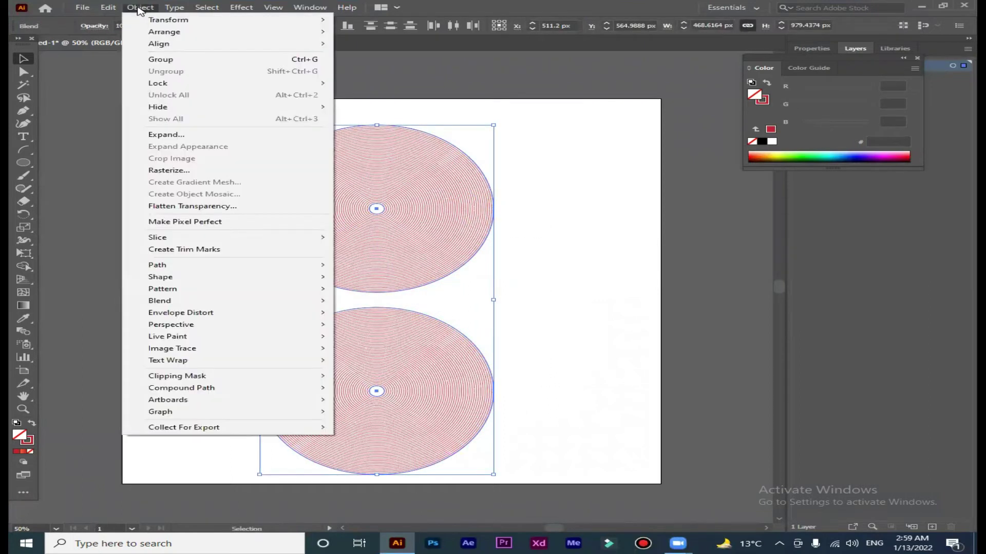
mouse_move(160, 301)
left_click(366, 302)
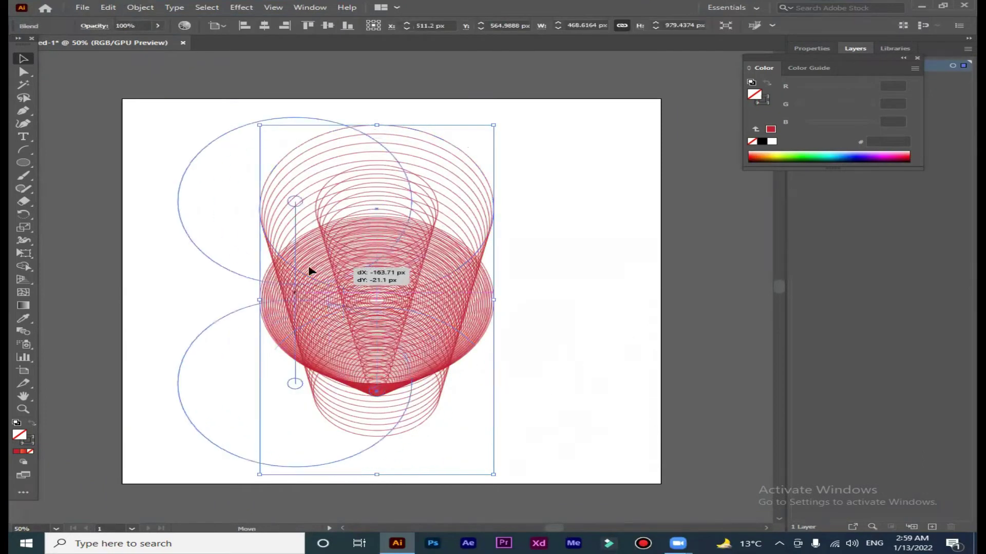
left_click_drag(405, 279, 291, 271)
left_click(464, 268)
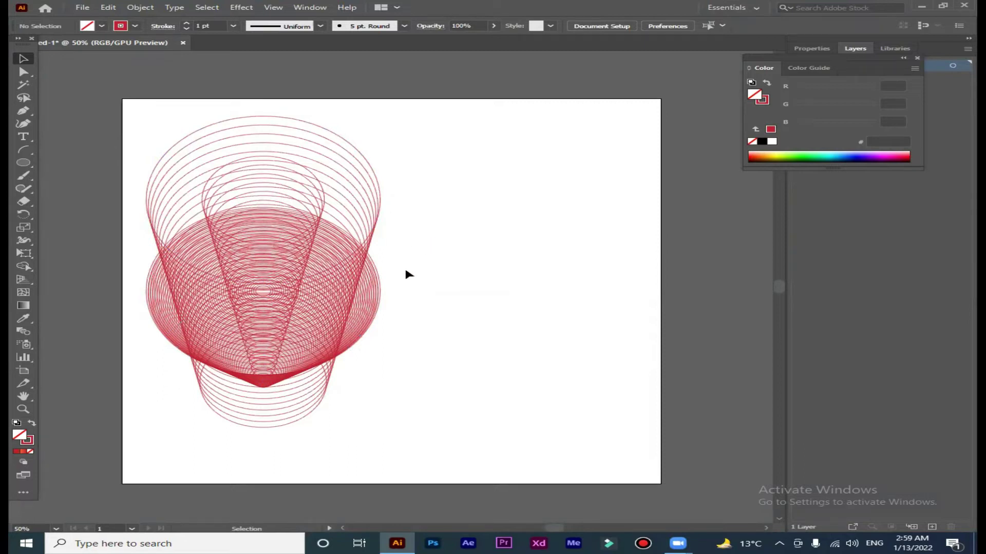
left_click(260, 159)
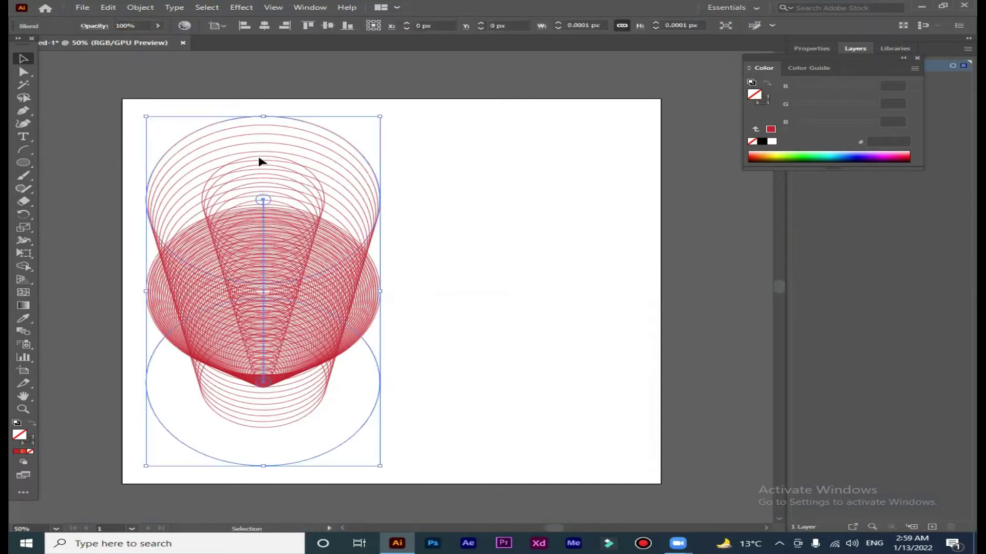
key("Delete")
Draw a new large circle and Alt-scale a small copy at its centre.
left_click(23, 163)
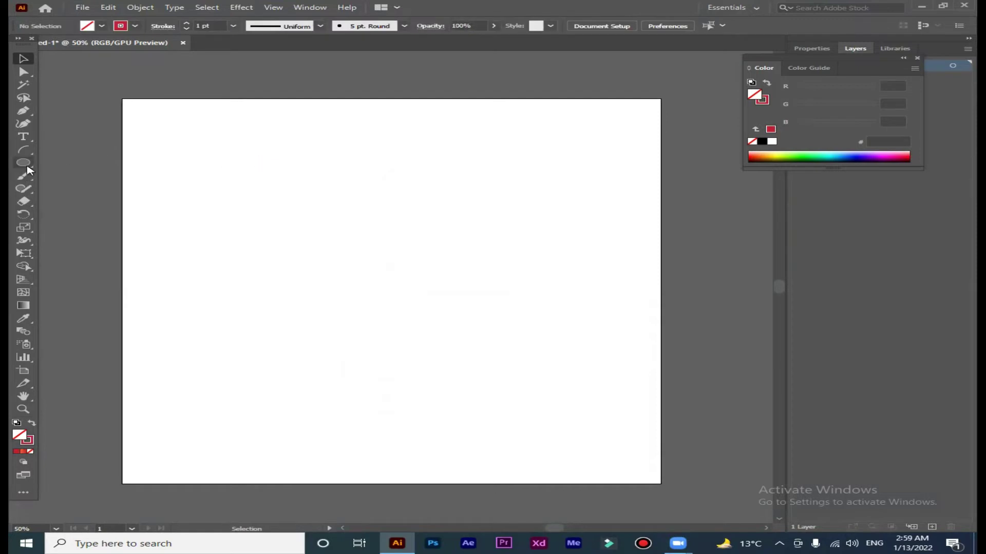
left_click_drag(391, 274, 479, 391)
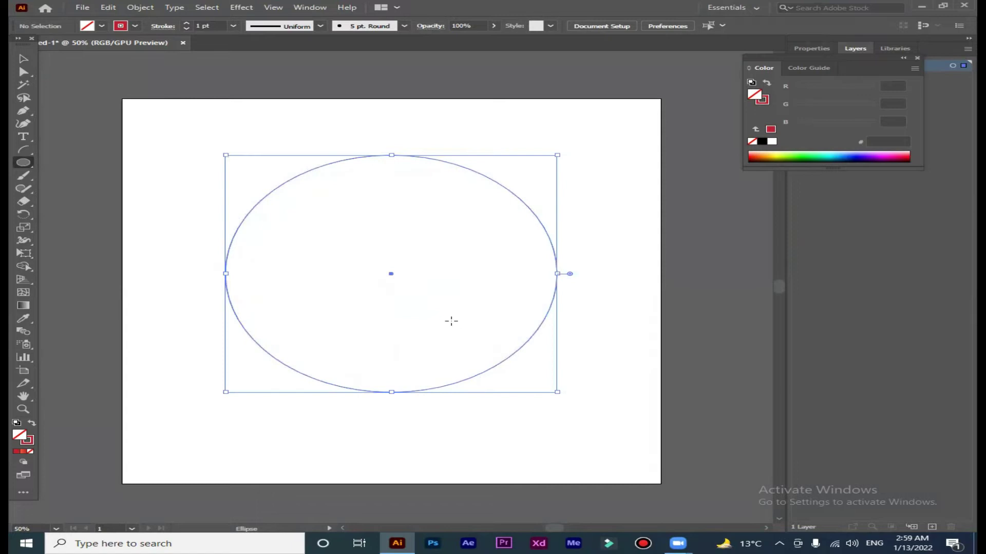
left_click(24, 60)
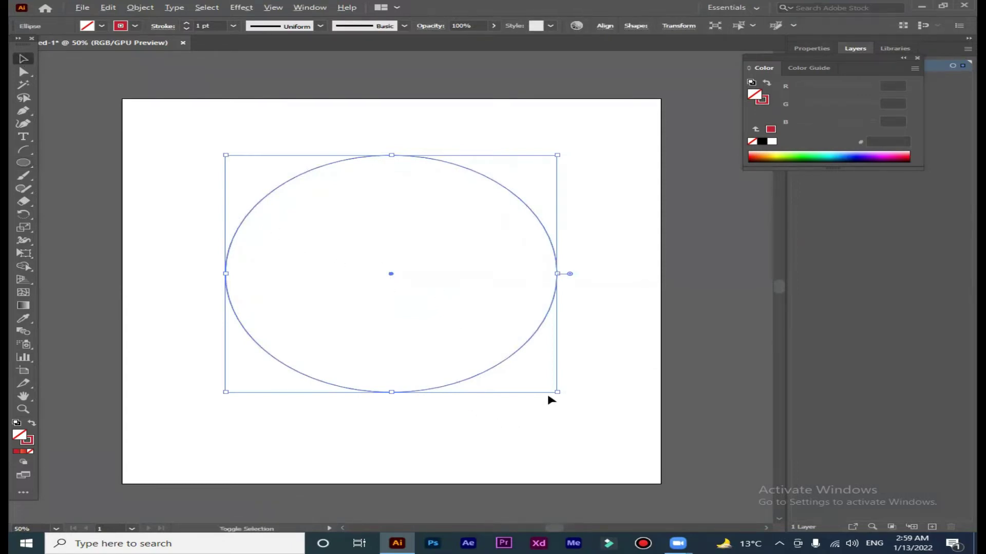
left_click_drag(559, 395, 416, 287)
Select both circles and blend them into about a dozen concentric red rings.
left_click_drag(256, 115, 549, 353)
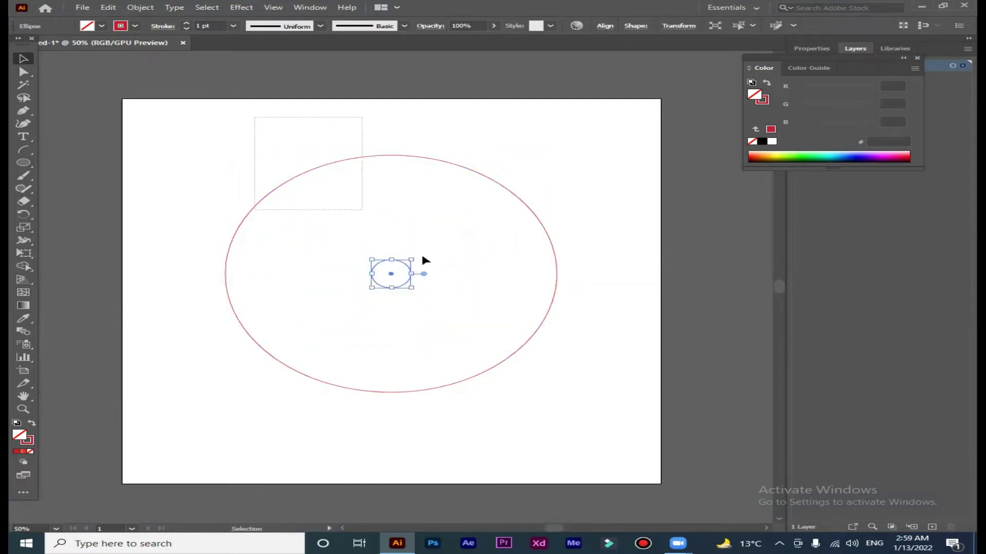
left_click(139, 8)
mouse_move(223, 301)
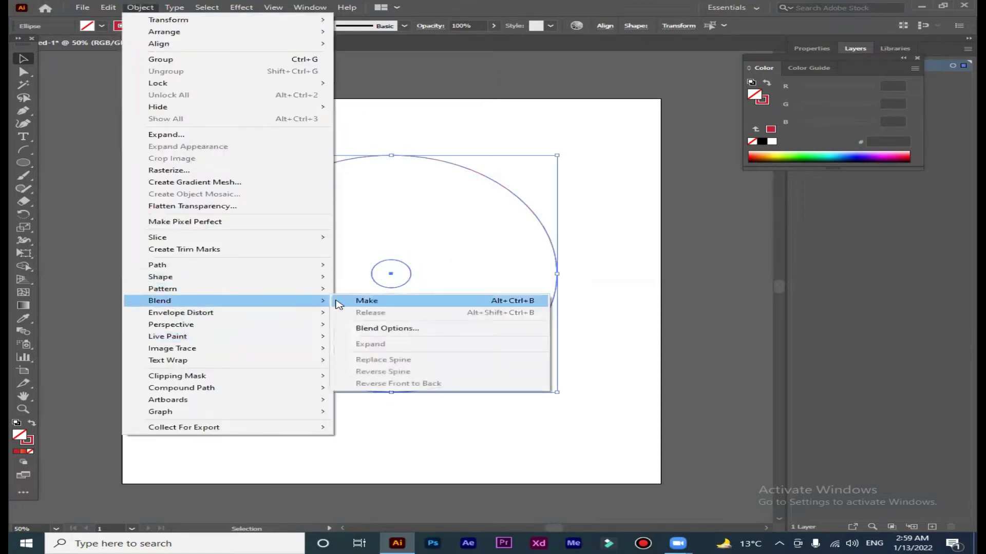
left_click(345, 301)
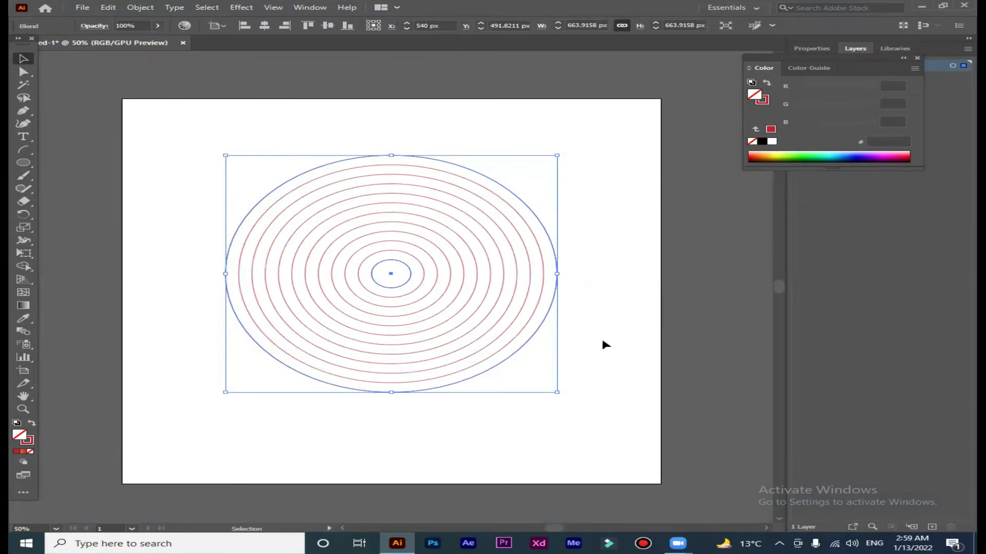
left_click(566, 218)
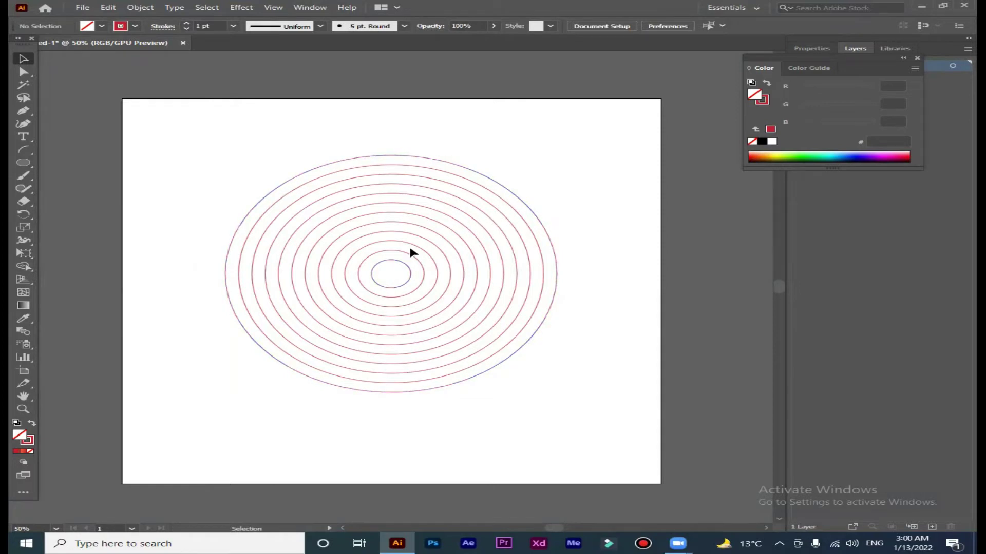
double_click(379, 158)
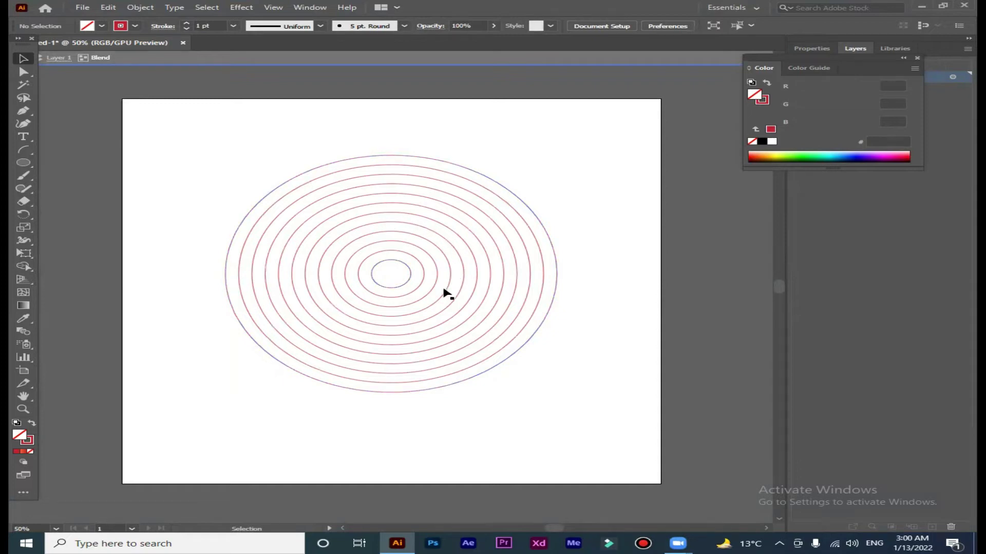
left_click(397, 288)
left_click_drag(399, 291, 394, 293)
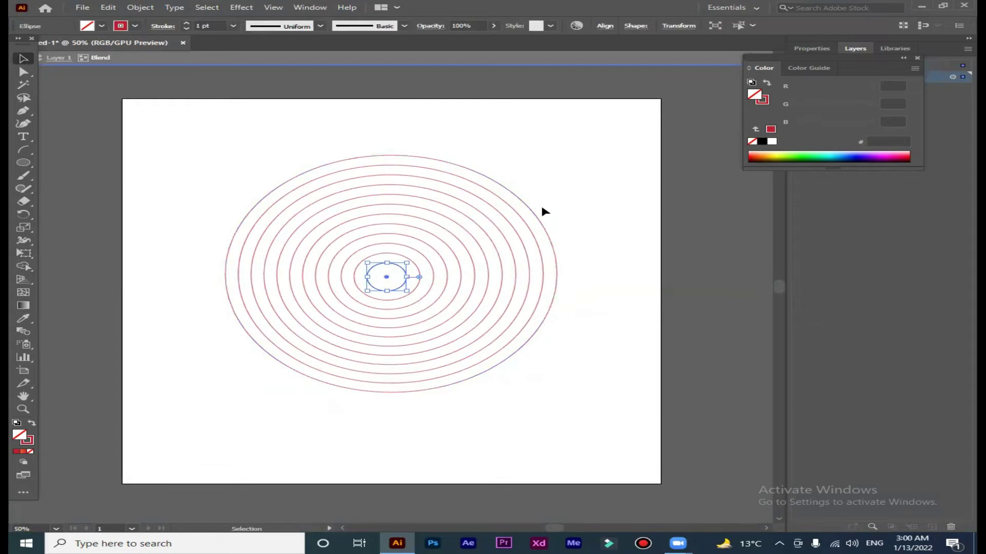
left_click(539, 219)
left_click(544, 229)
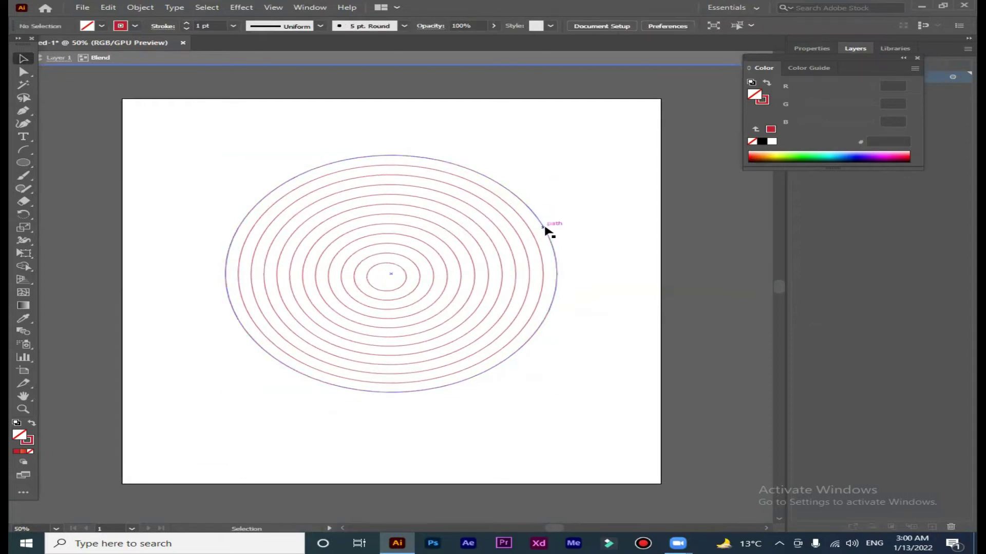
left_click_drag(543, 235, 629, 185)
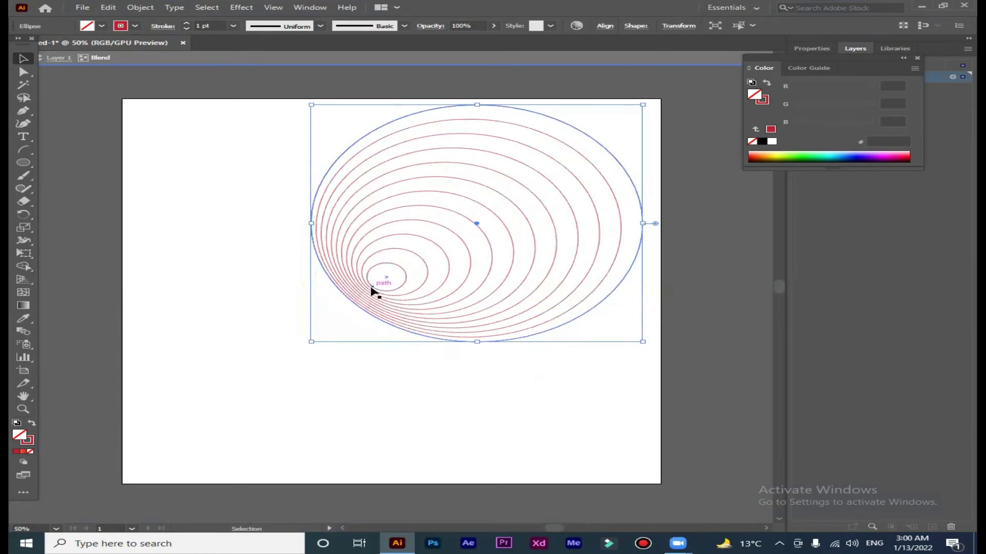
key("ctrl+z")
key("ctrl+z")
double_click(606, 240)
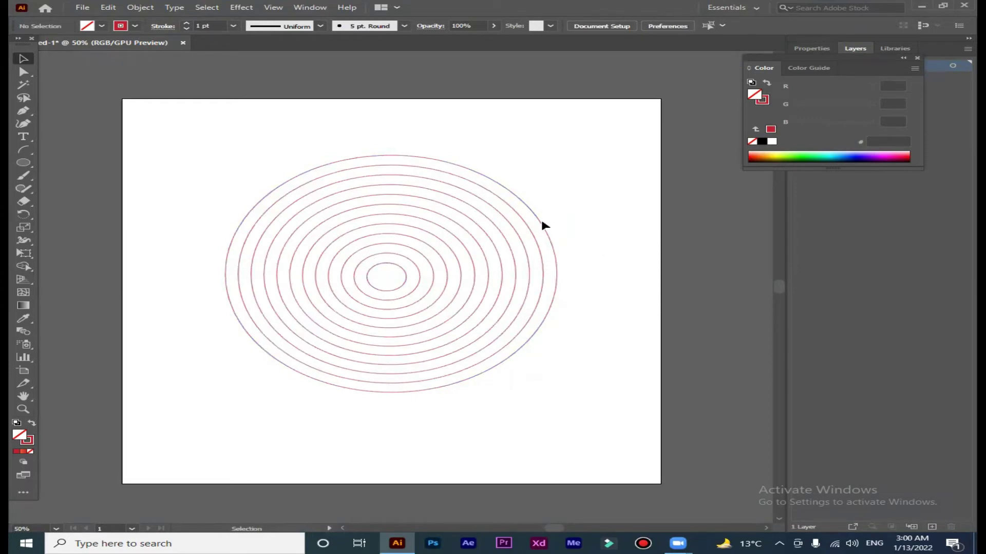
left_click(543, 232)
left_click(600, 355)
left_click_drag(530, 371, 248, 189)
Expand the ring blend with Object > Expand and ungroup the resulting circles.
left_click(108, 8)
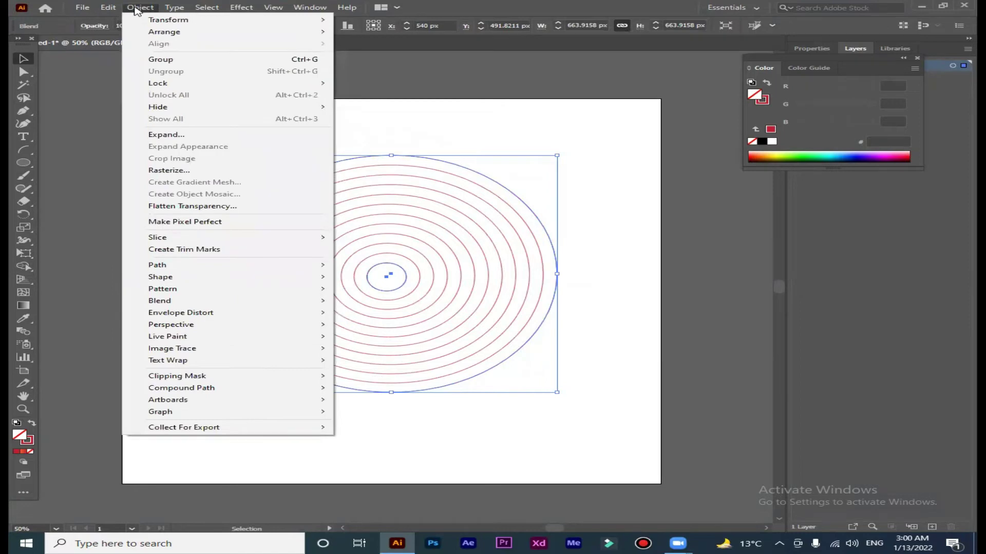
left_click(200, 137)
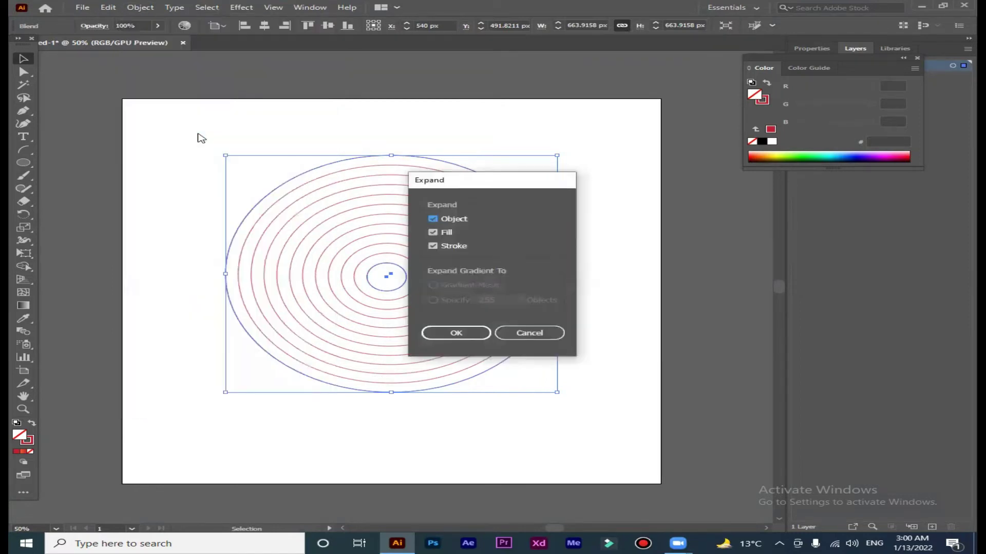
left_click(469, 334)
left_click(583, 271)
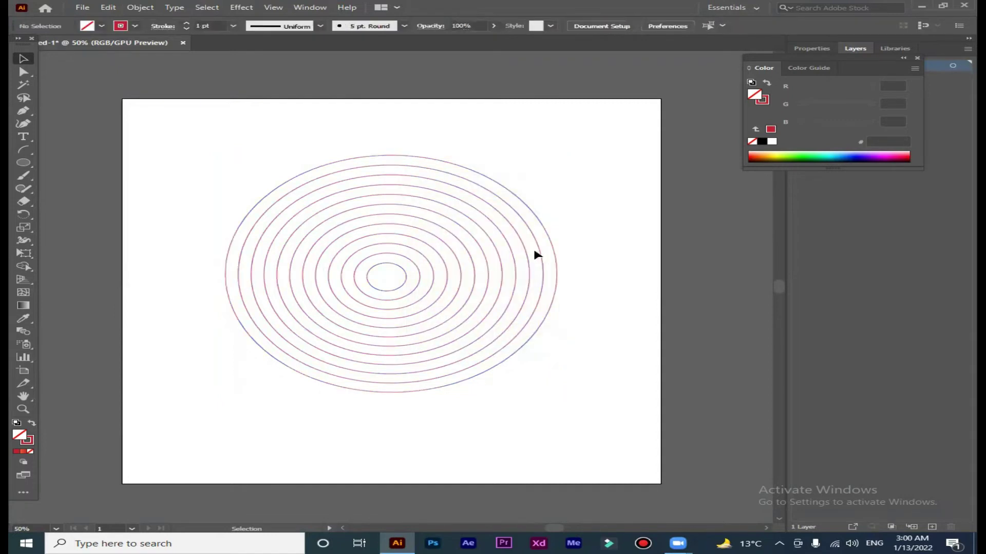
left_click(539, 255)
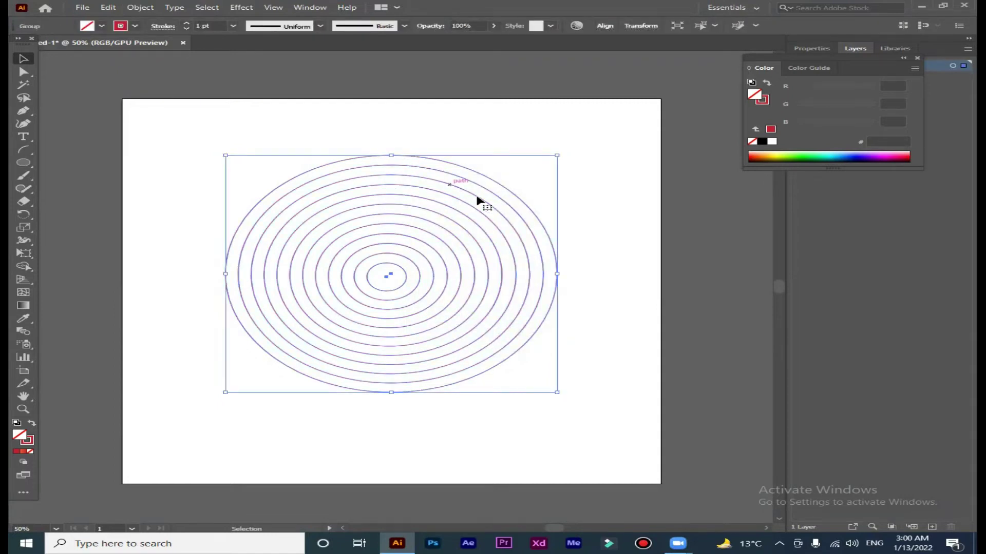
right_click(357, 230)
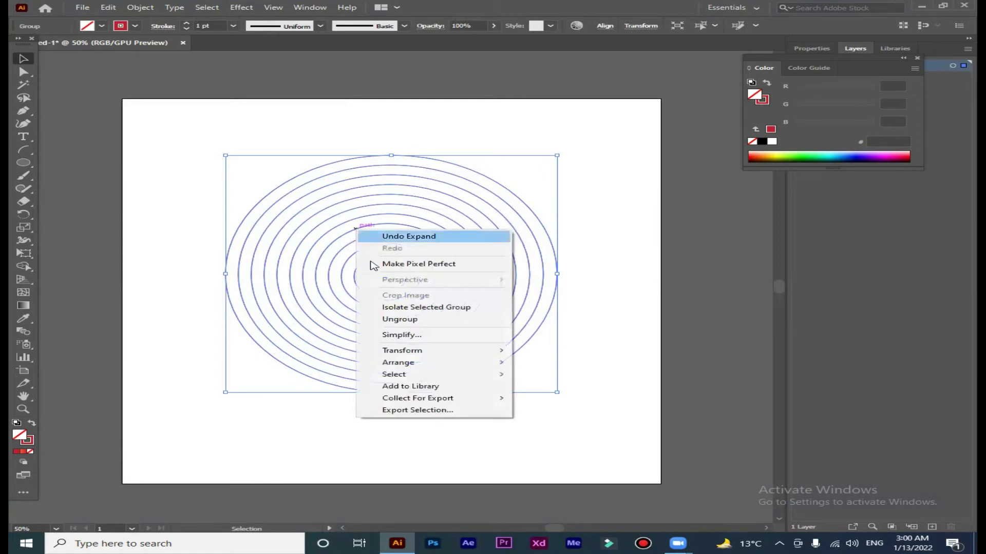
left_click(400, 320)
left_click(553, 402)
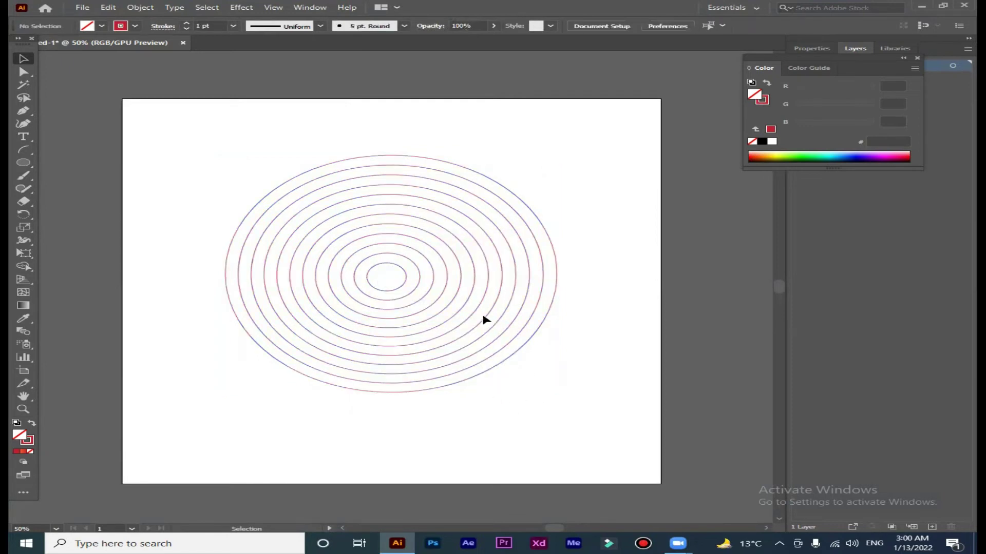
Drag individual rings out to the lower left, right, upper left and lower right.
left_click(480, 317)
left_click_drag(480, 319, 366, 385)
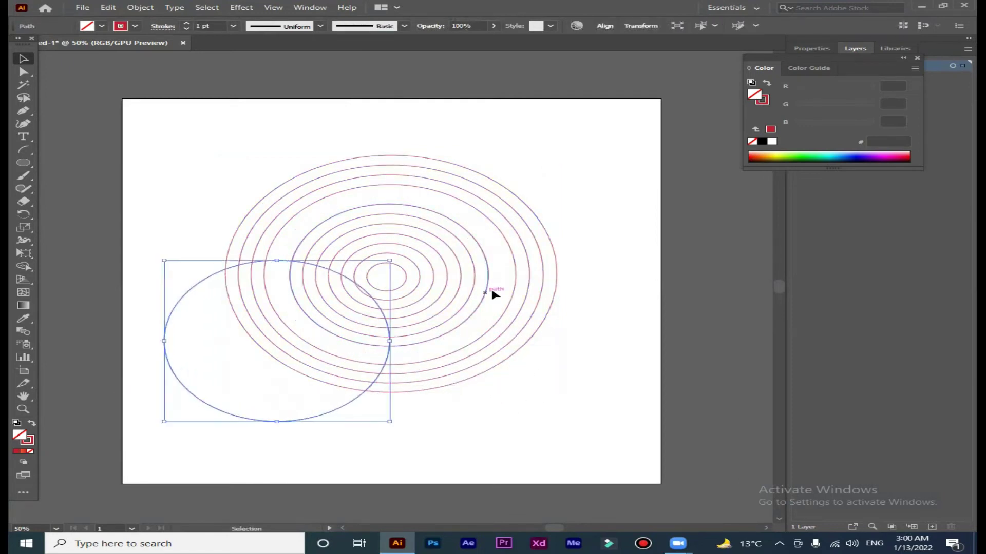
left_click_drag(516, 289, 687, 257)
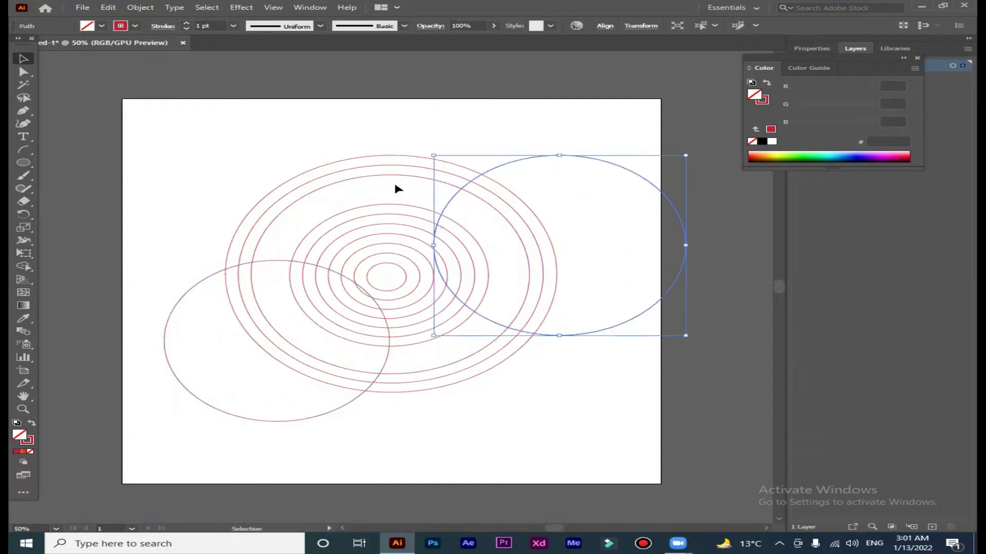
left_click_drag(377, 178, 274, 140)
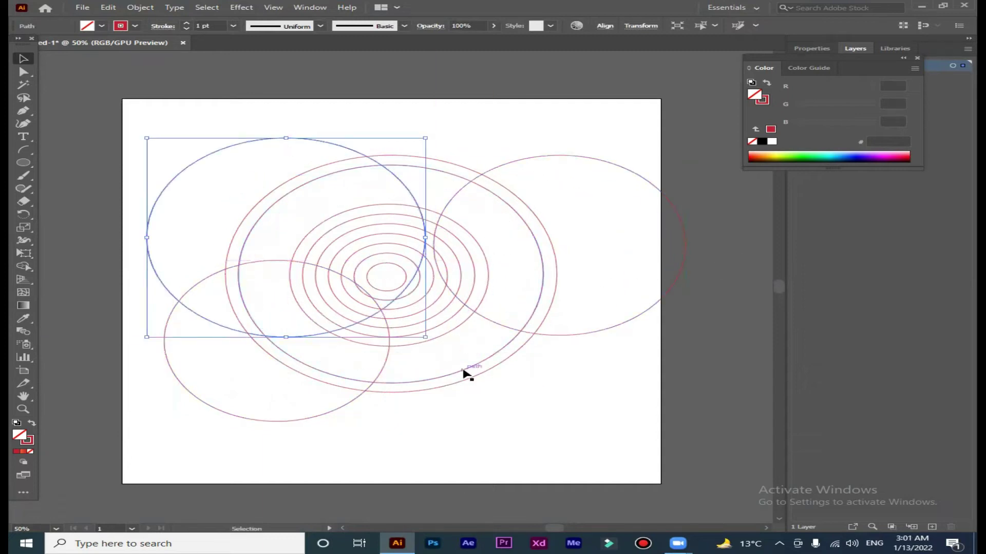
left_click_drag(409, 378, 527, 408)
left_click(426, 403)
left_click(396, 392)
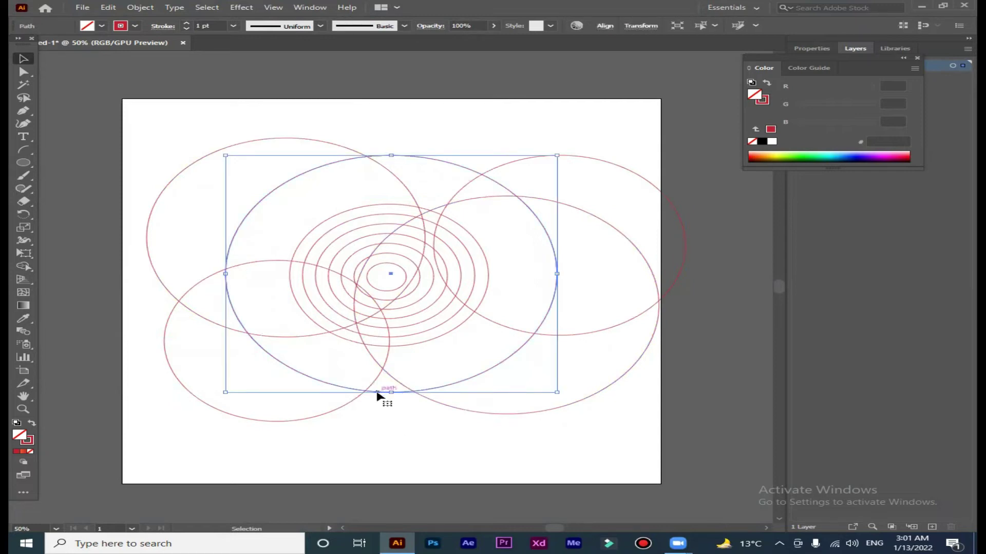
left_click_drag(379, 393, 379, 428)
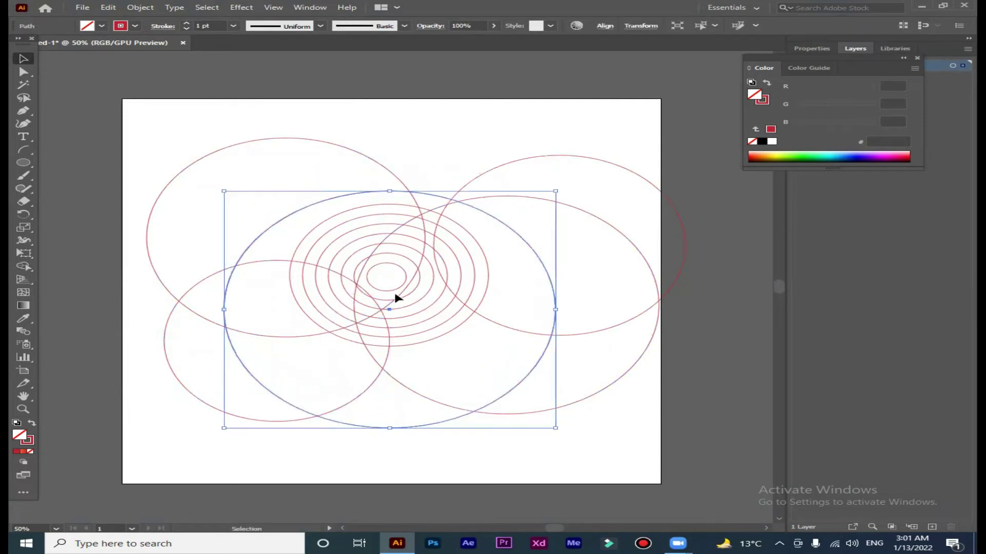
Undo the moves back to the concentric blend and reframe the view around it.
key("ctrl+z")
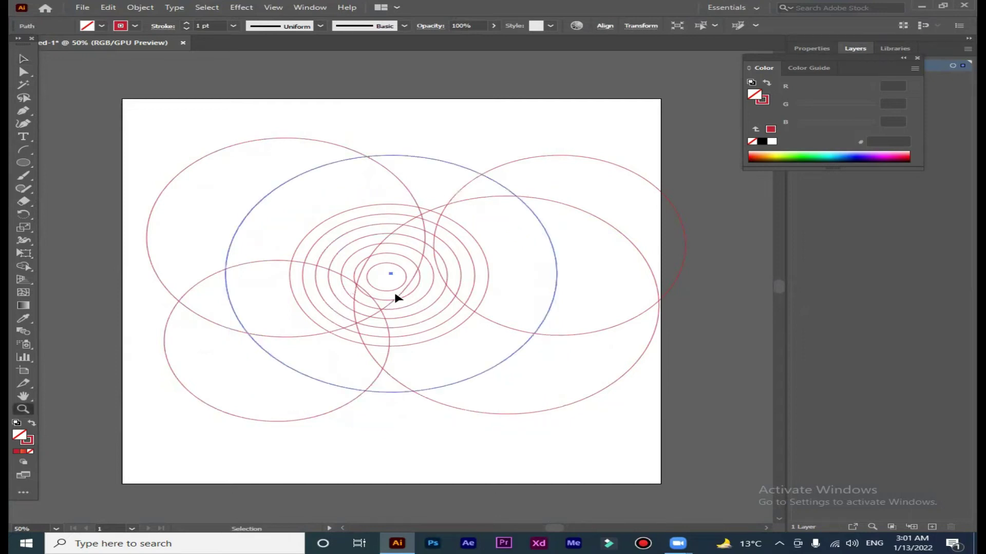
key("ctrl+z")
key("ctrl+z")
key("ctrl+z")
key("ctrl+z")
key("ctrl+z")
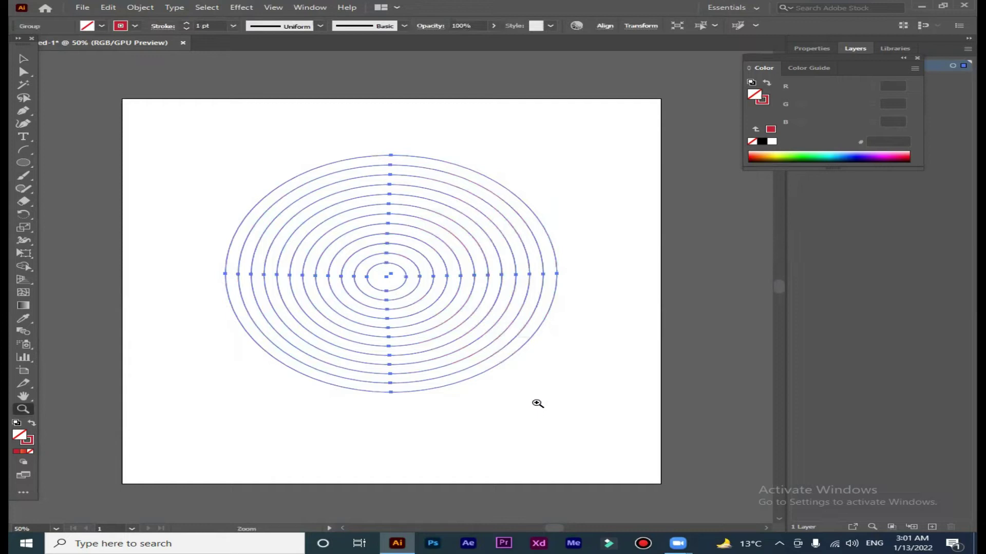
key("ctrl+z")
left_click(538, 405)
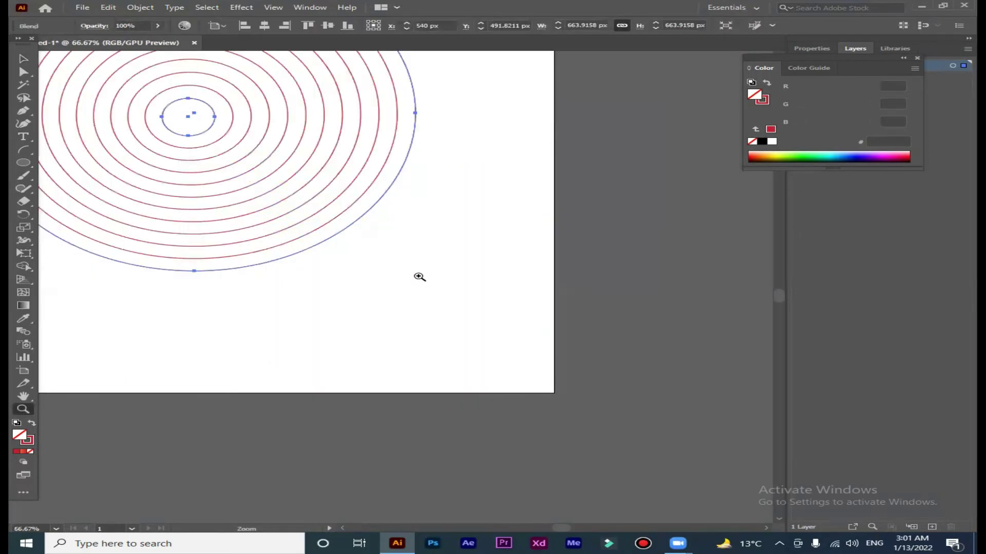
left_click_drag(420, 277, 565, 426)
left_click(563, 403, "alt")
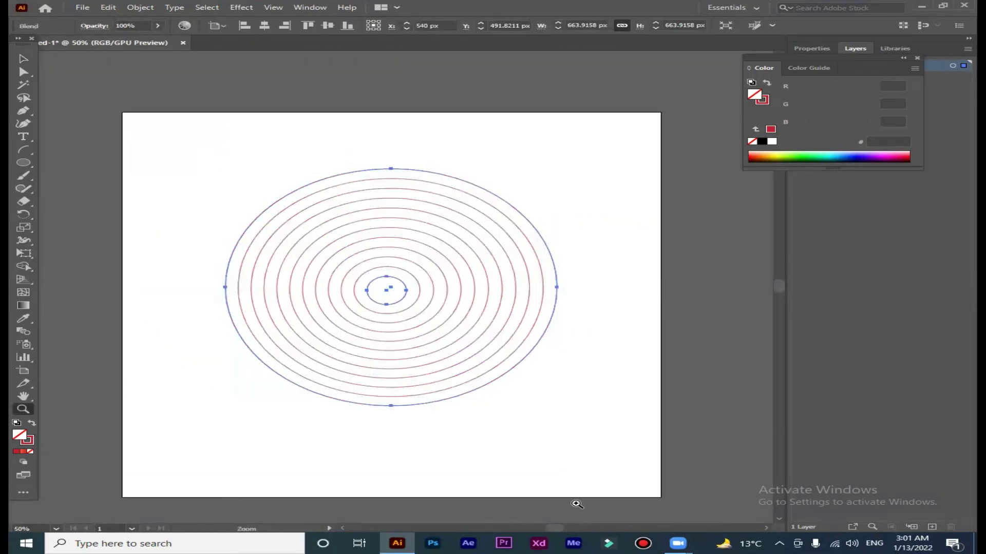
key("ctrl+plus")
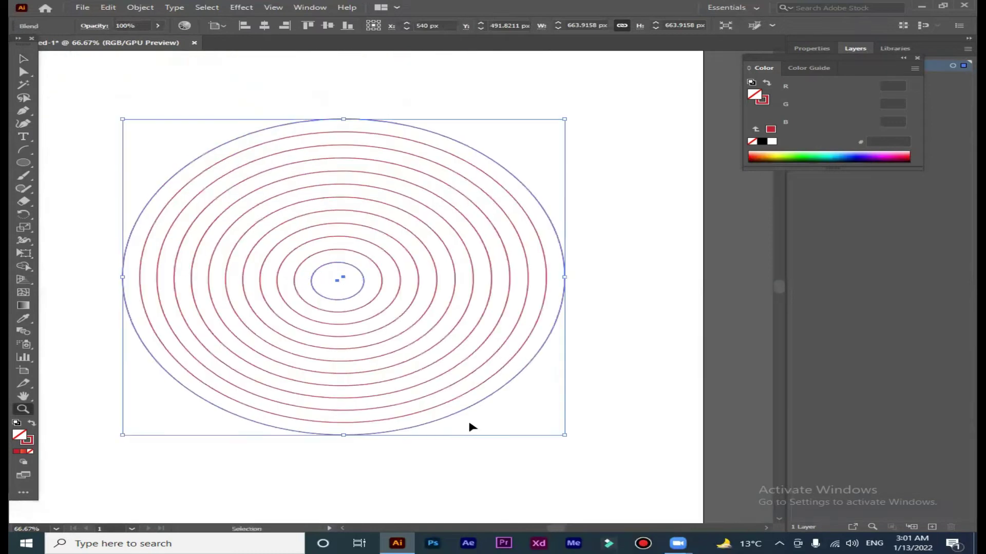
left_click_drag(469, 424, 374, 237)
left_click_drag(286, 241, 430, 416)
left_click(23, 59)
Delete the ring blend and draw a new circle filled red with no stroke.
key("Delete")
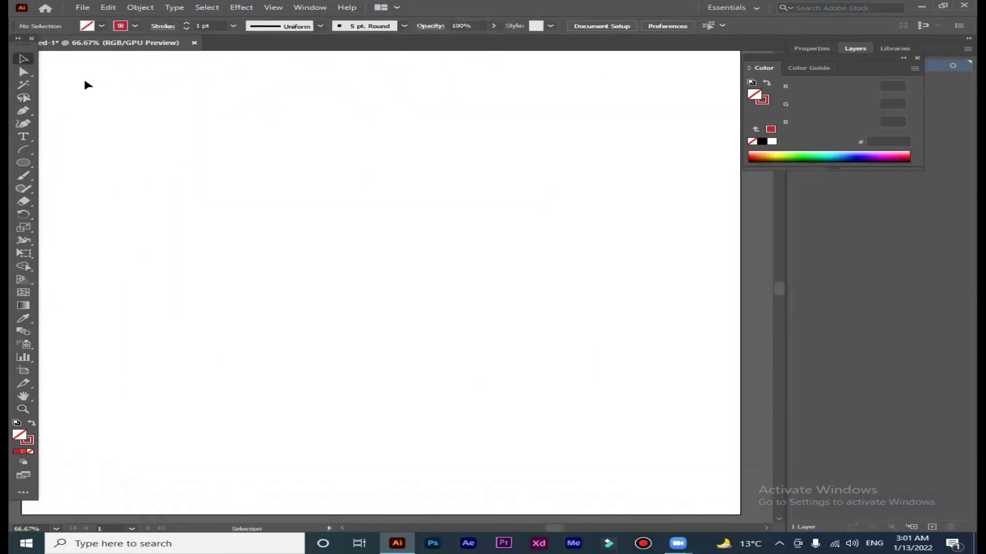
key("ctrl+minus")
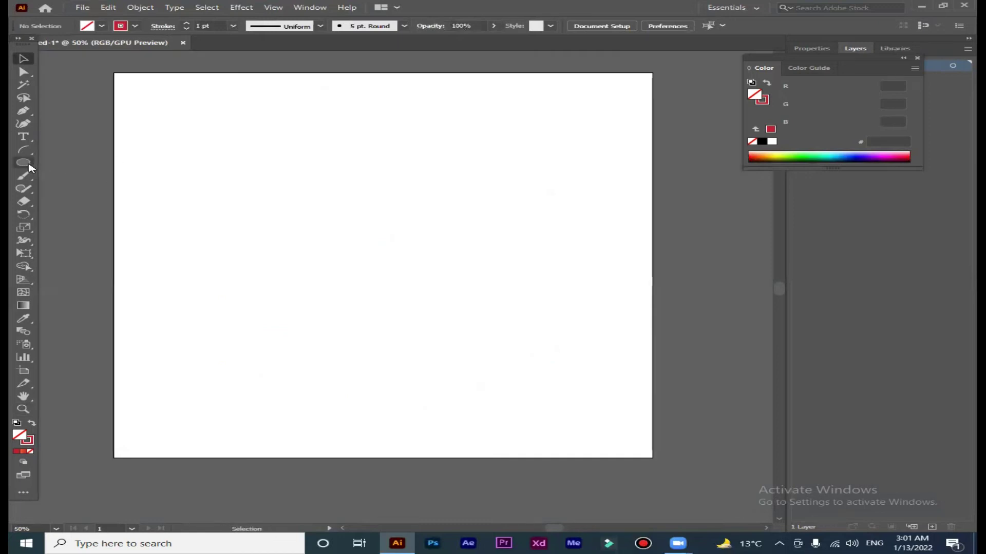
left_click_drag(25, 167, 82, 189)
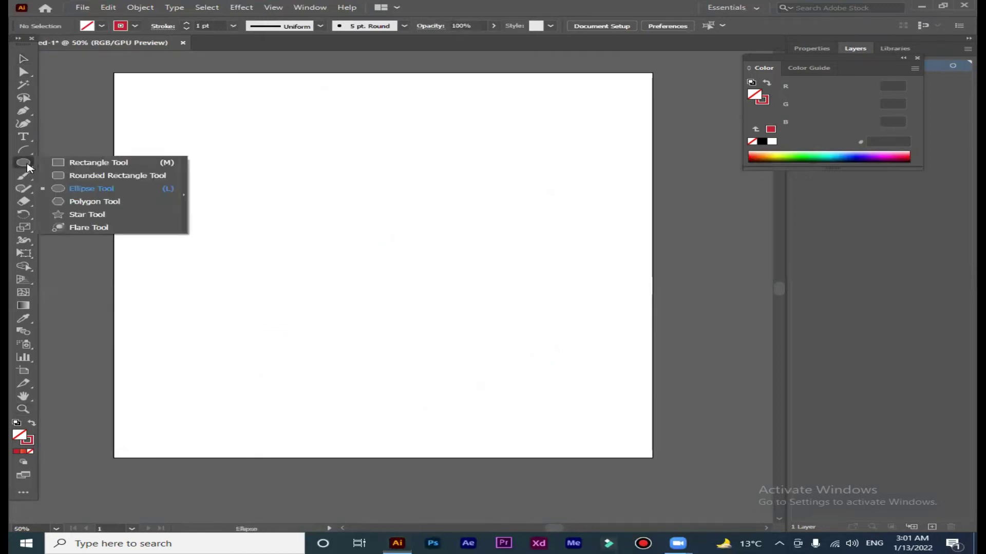
left_click_drag(189, 125, 213, 141)
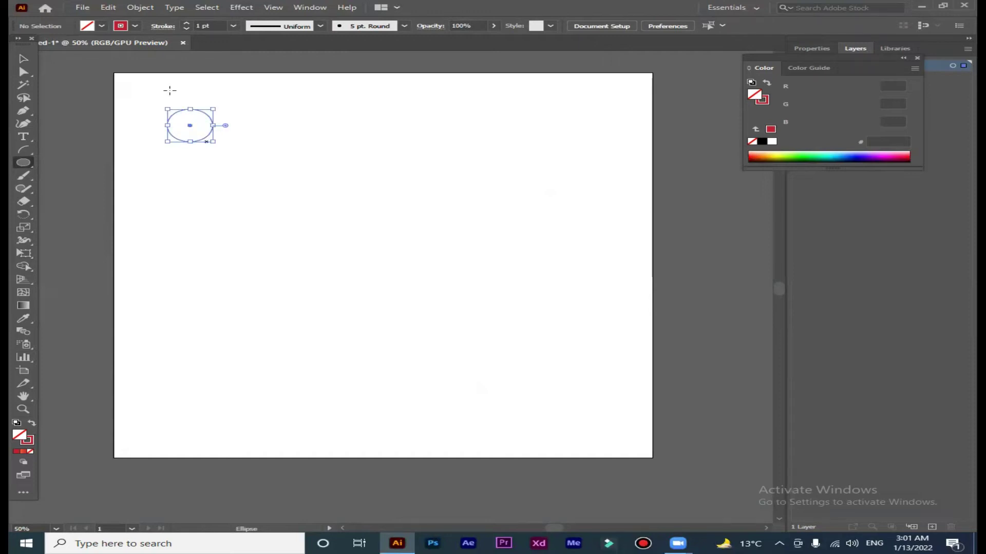
left_click(102, 26)
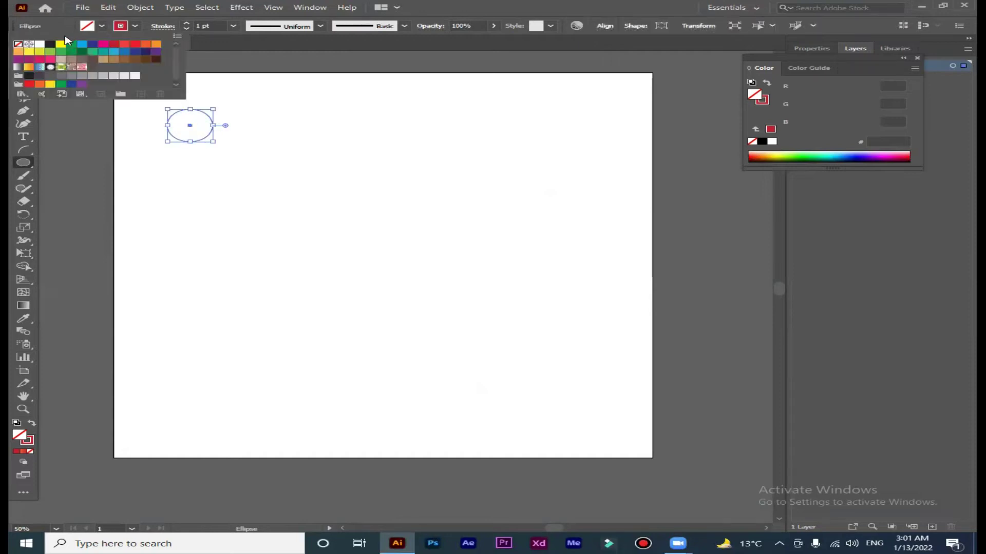
left_click(113, 44)
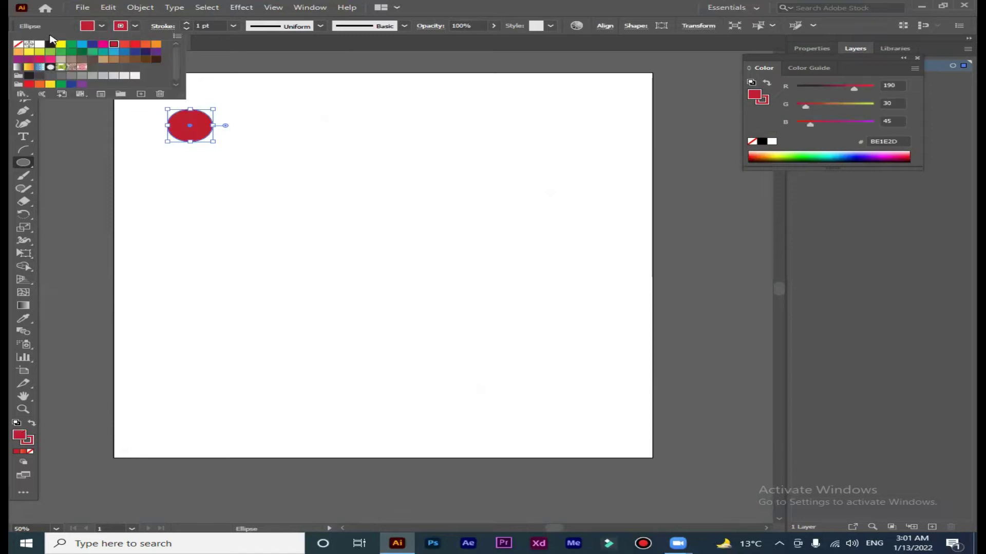
left_click(18, 44, "shift")
Alt-drag a copy straight down near the page bottom and scale it smaller.
left_click(23, 58)
mouse_move(190, 126)
left_mouse_down()
mouse_move(211, 417)
mouse_move(201, 431)
left_mouse_up()
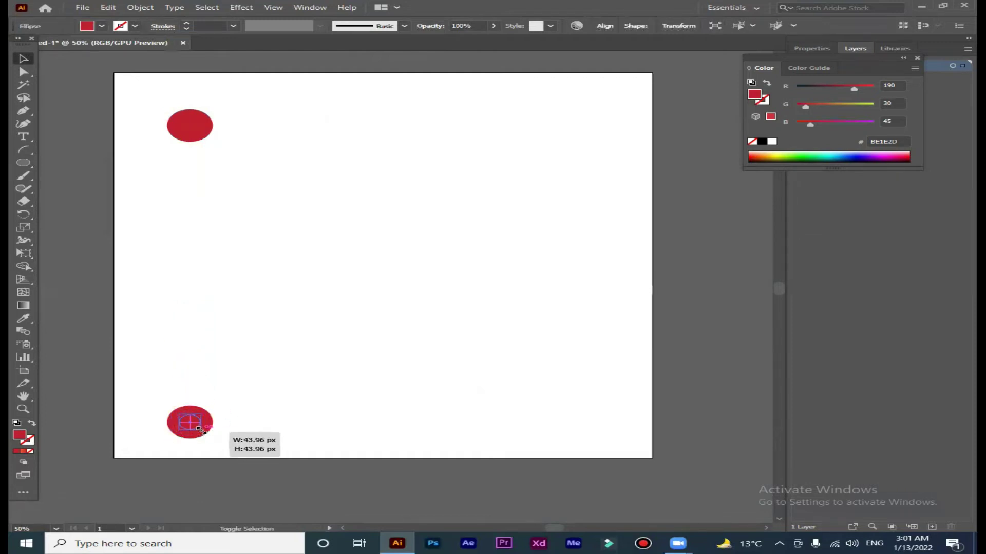
left_click_drag(201, 431, 202, 430)
left_click(208, 325)
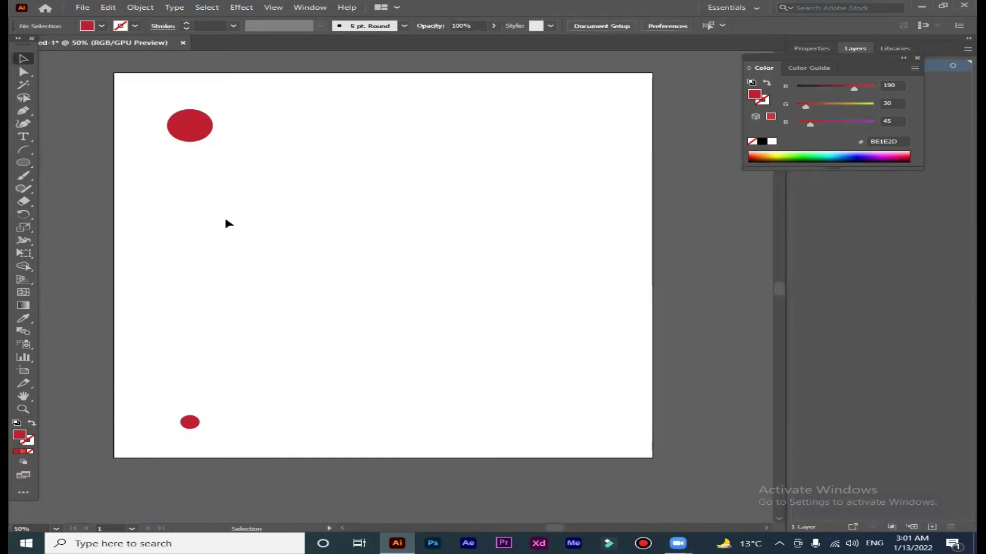
Blend the selected large and small red circles into a column with Object > Blend > Make.
left_click_drag(210, 203, 188, 437)
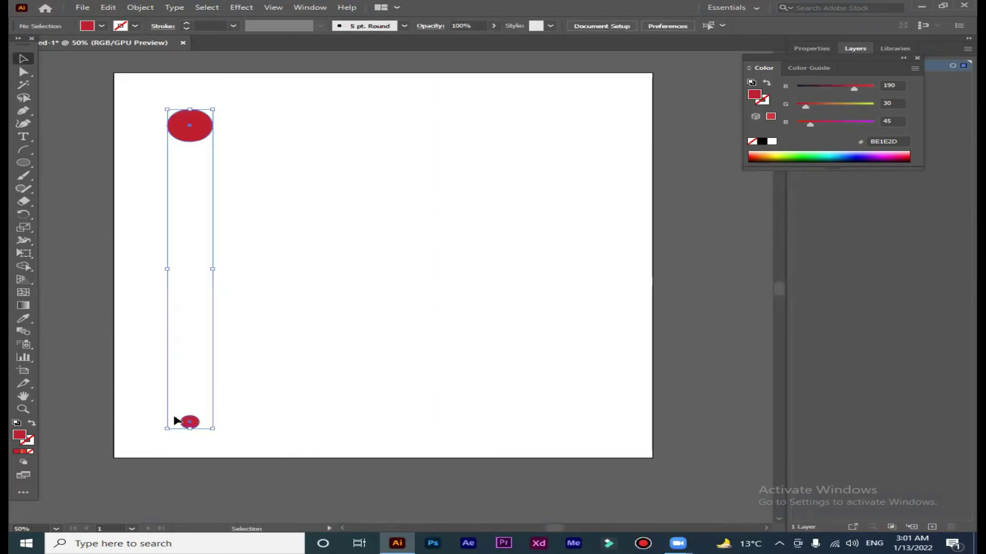
left_click(140, 8)
mouse_move(160, 301)
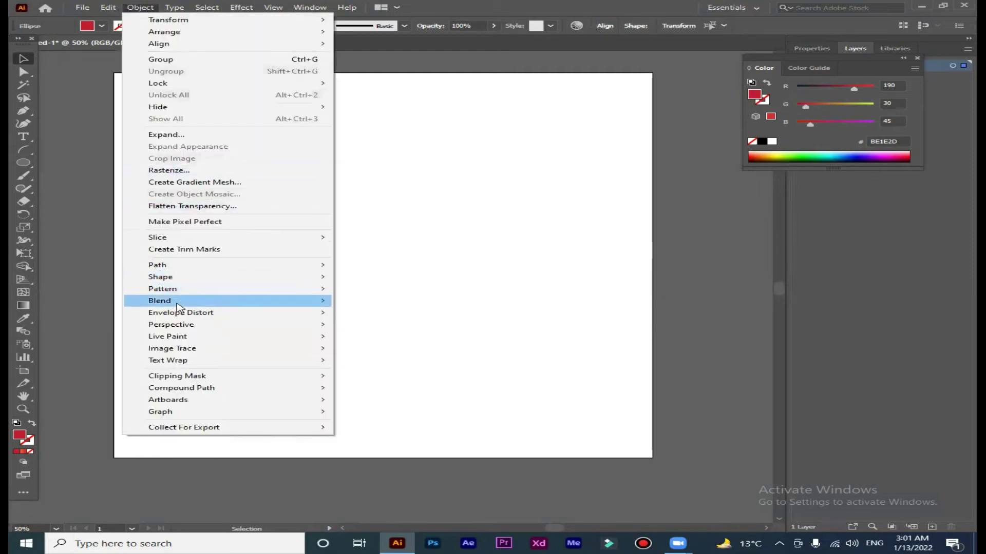
left_click(366, 301)
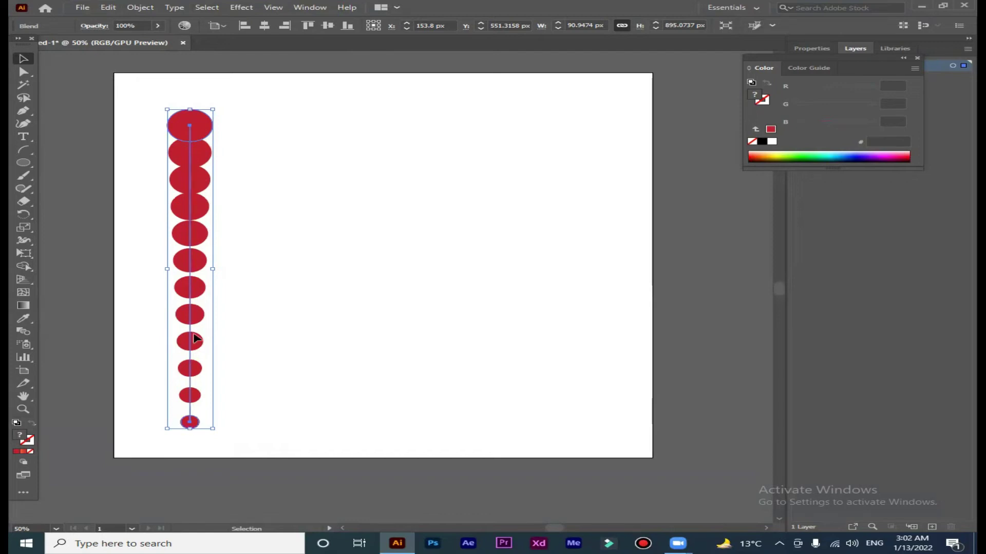
Set the blend to 30 specified steps in Blend Options, previewing 50 first.
left_click(140, 7)
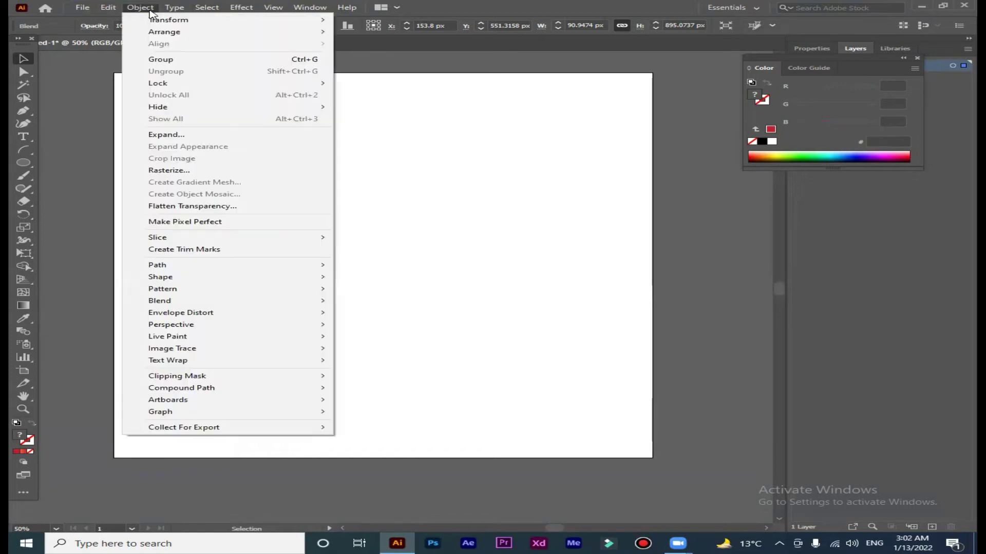
mouse_move(159, 301)
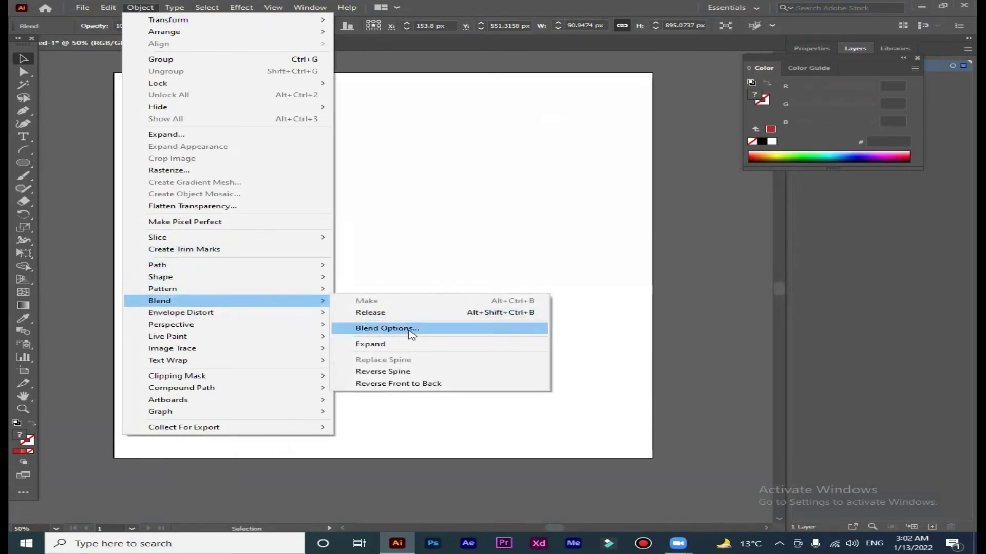
left_click(427, 331)
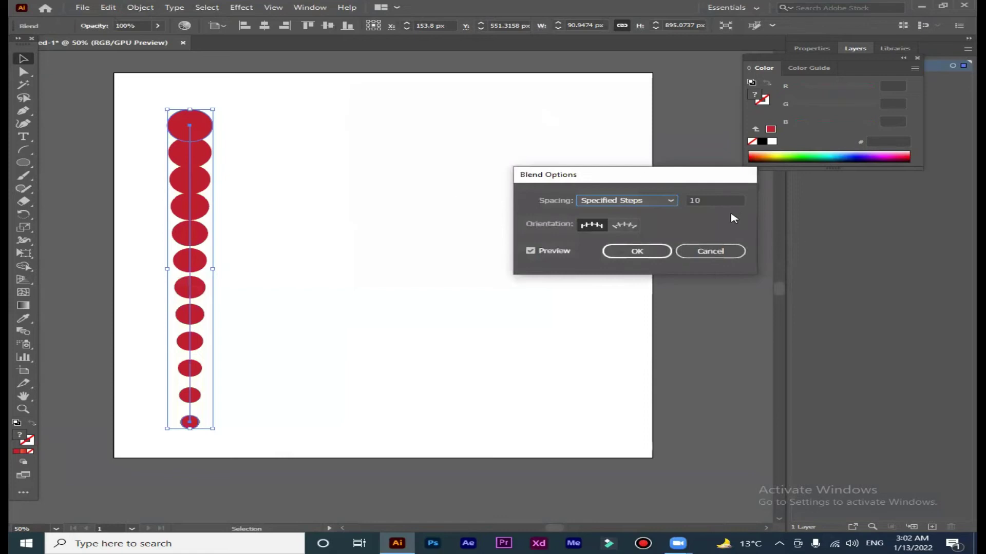
key("Tab")
type("5")
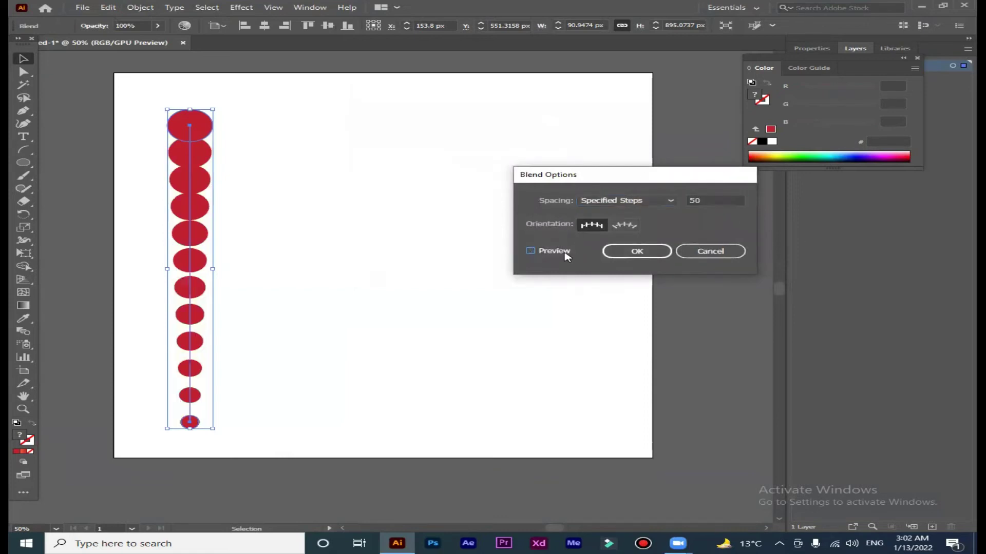
left_click(565, 253)
left_click(565, 253)
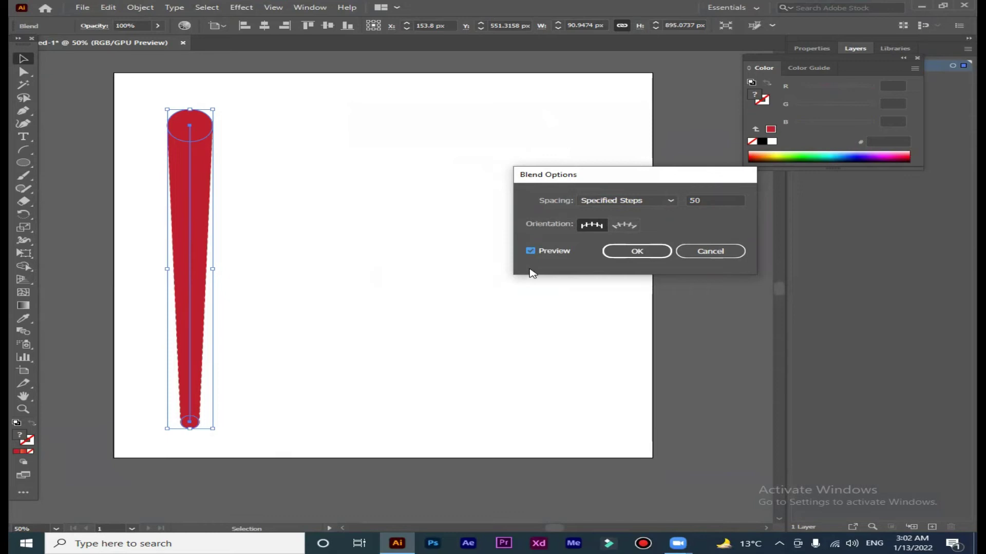
double_click(720, 203)
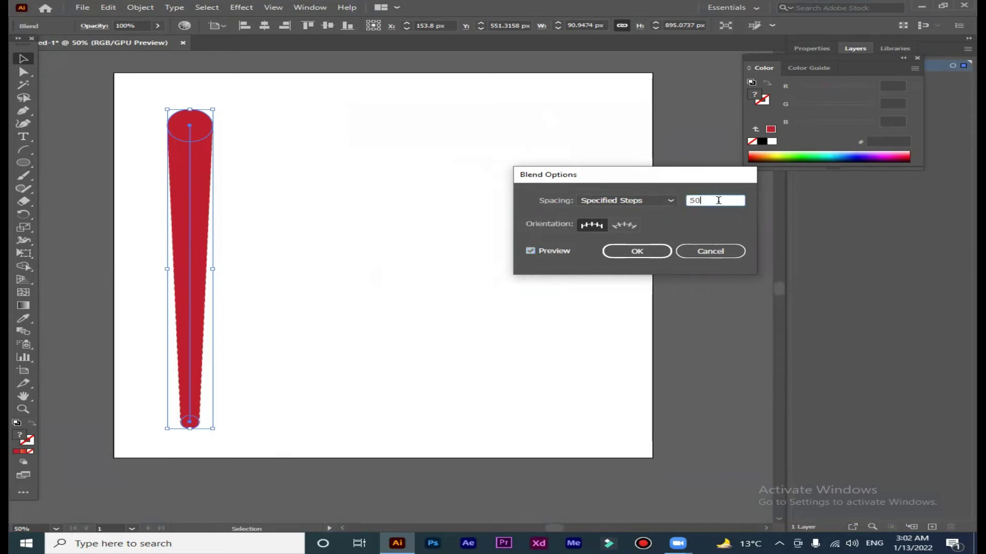
type("30")
left_click(556, 252)
left_click(616, 252)
left_click(449, 252)
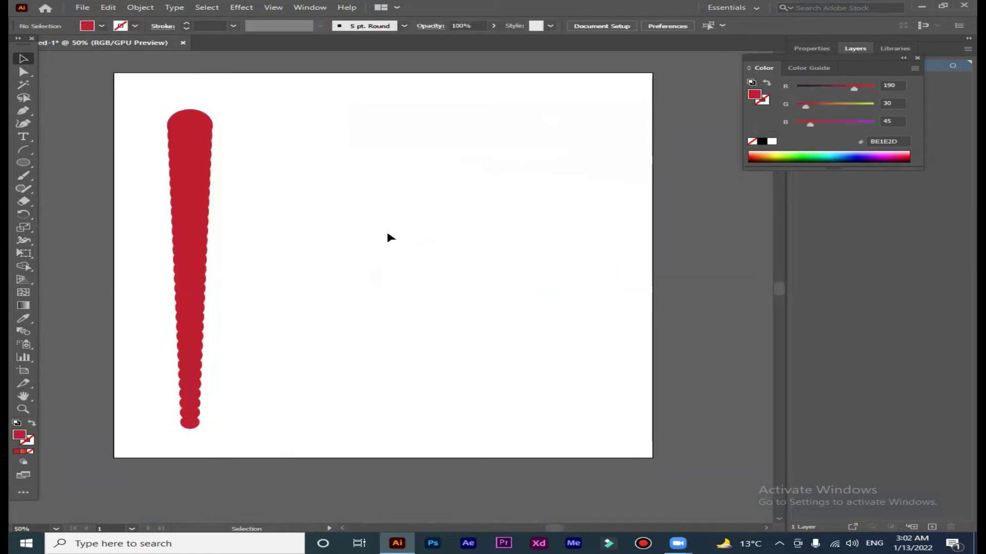
Draw a large circle with no fill to the right of the blend column.
left_click_drag(196, 224, 187, 224)
left_click(77, 150)
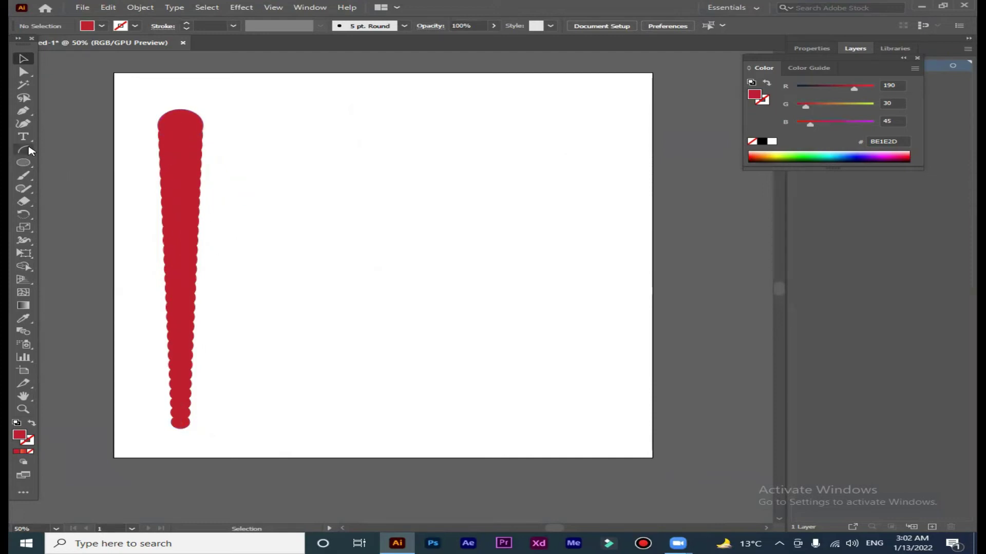
left_click(23, 163)
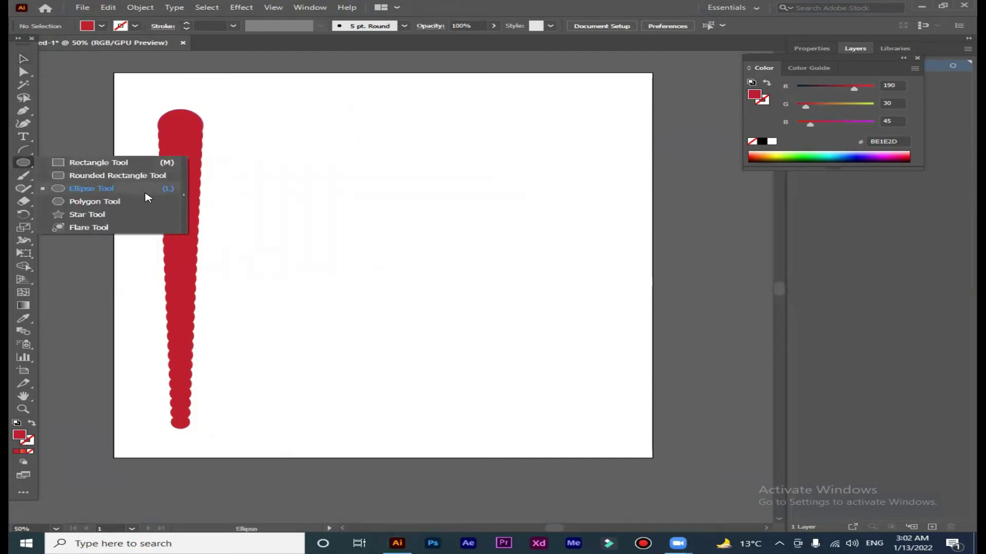
left_click(146, 191)
left_click_drag(464, 220, 529, 296)
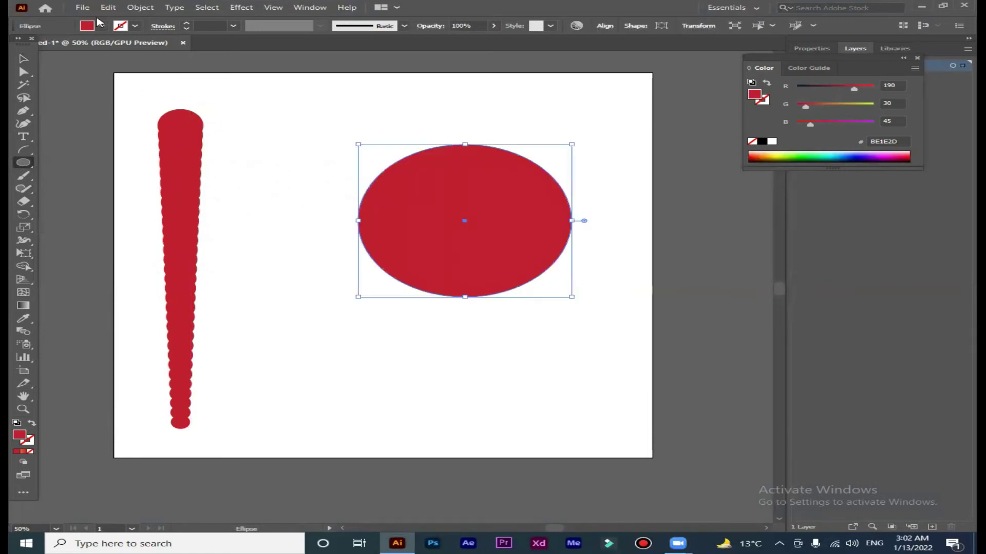
left_click(102, 25)
left_click(18, 43)
left_click(134, 26)
left_click(135, 26)
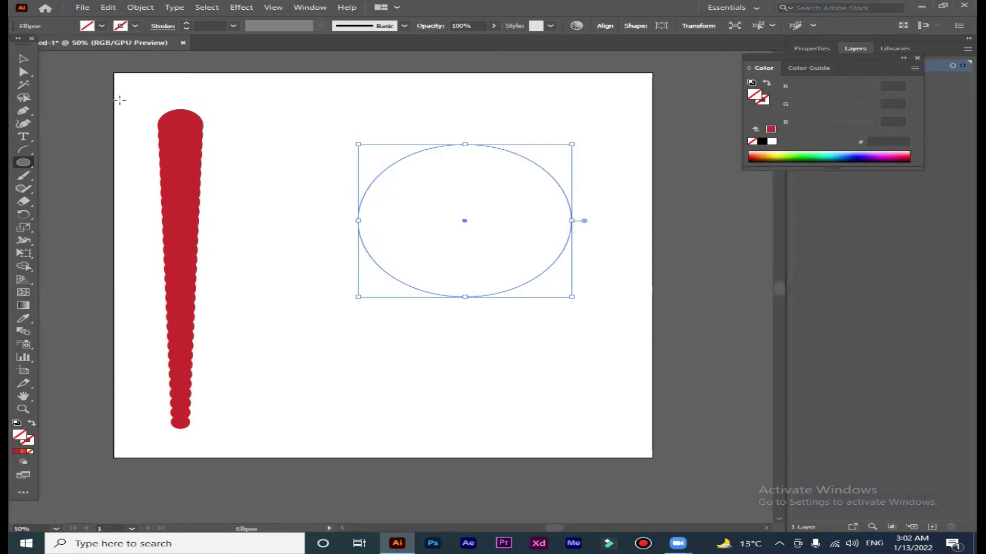
Replace the blend's spine with the circle and move the ring toward the page centre.
key("v")
mouse_move(129, 87)
left_mouse_down()
mouse_move(496, 253)
mouse_move(579, 266)
left_mouse_up()
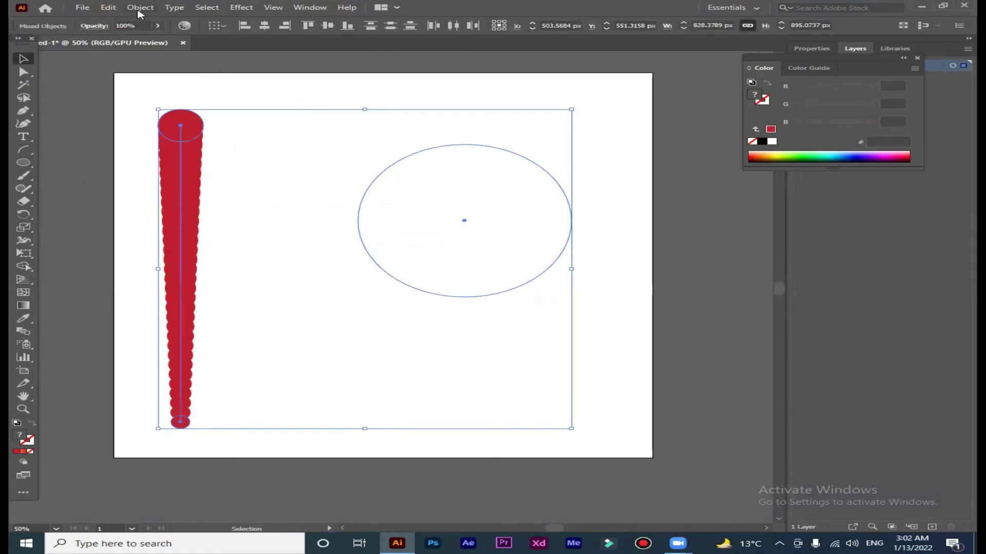
left_click(139, 9)
mouse_move(159, 300)
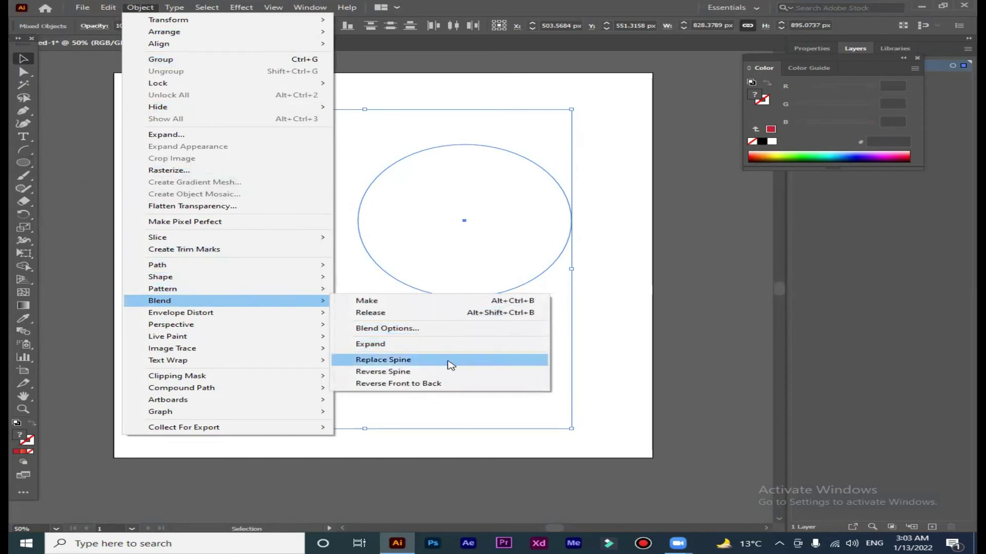
left_click(448, 365)
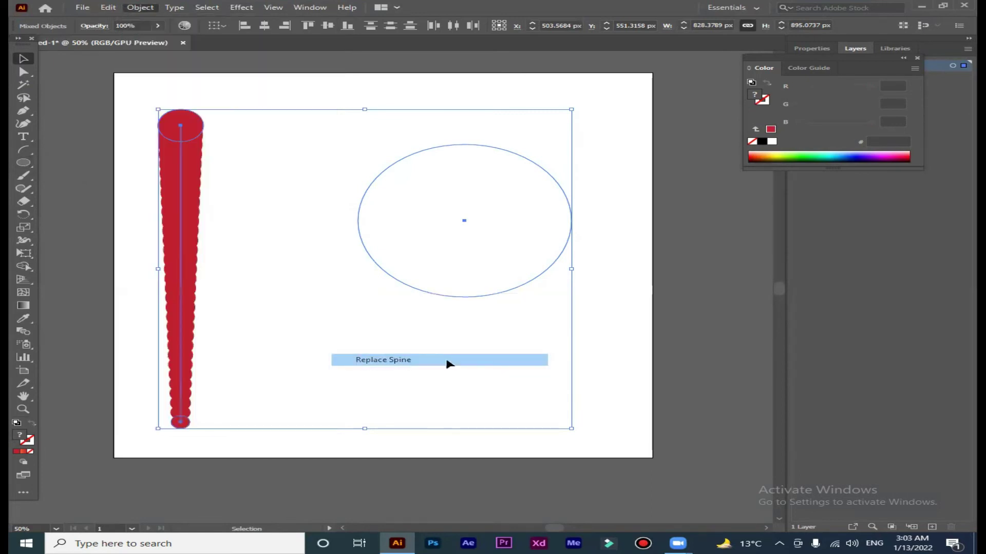
left_click(358, 329)
left_click_drag(413, 297, 314, 331)
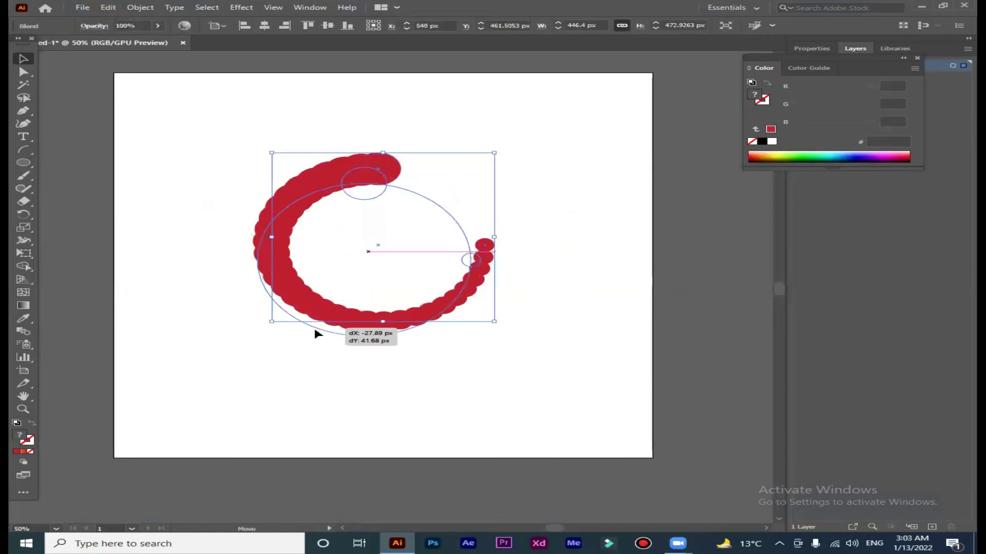
Enter the ring blend in isolation and try moving the large end circle, then undo it.
left_click(493, 400)
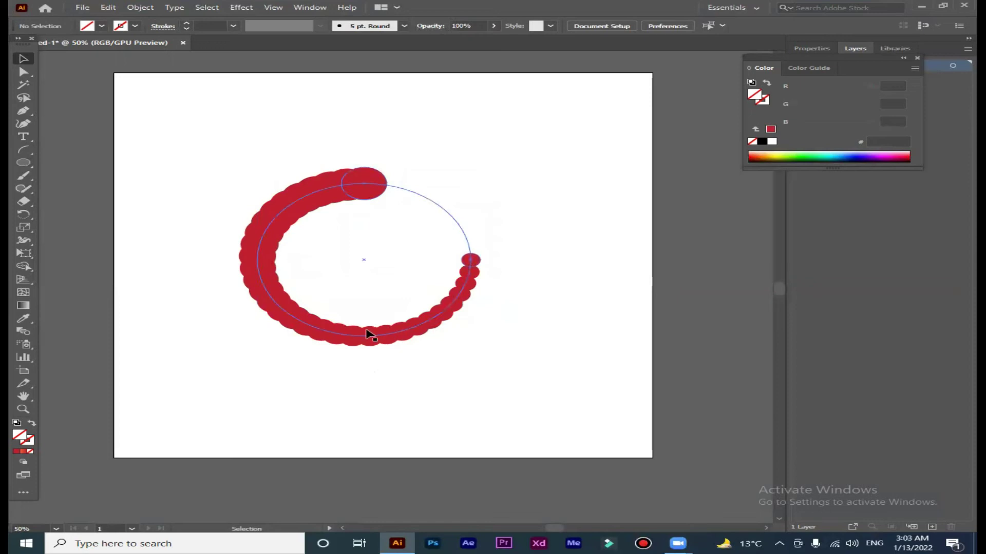
left_click(354, 336)
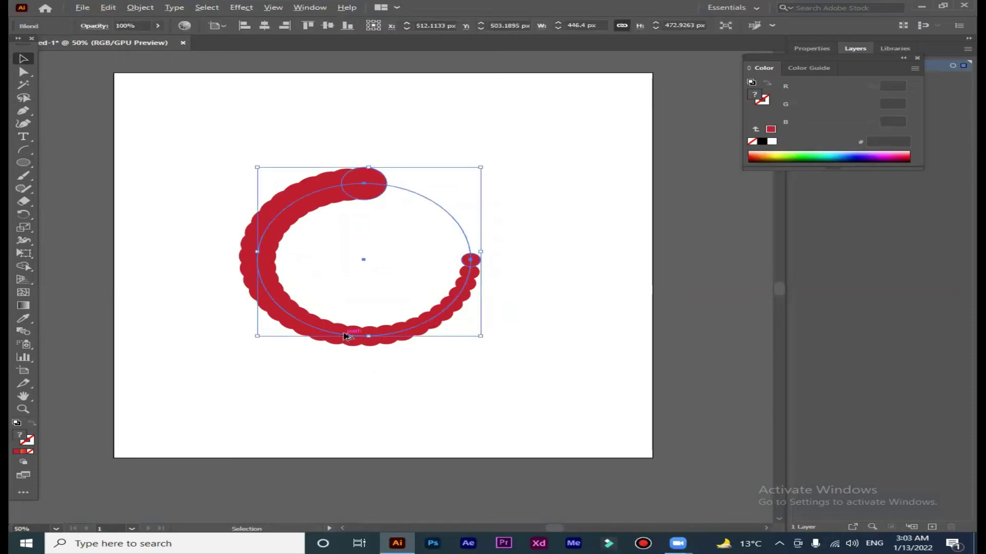
left_click(488, 344)
left_click(475, 266)
left_click(540, 199)
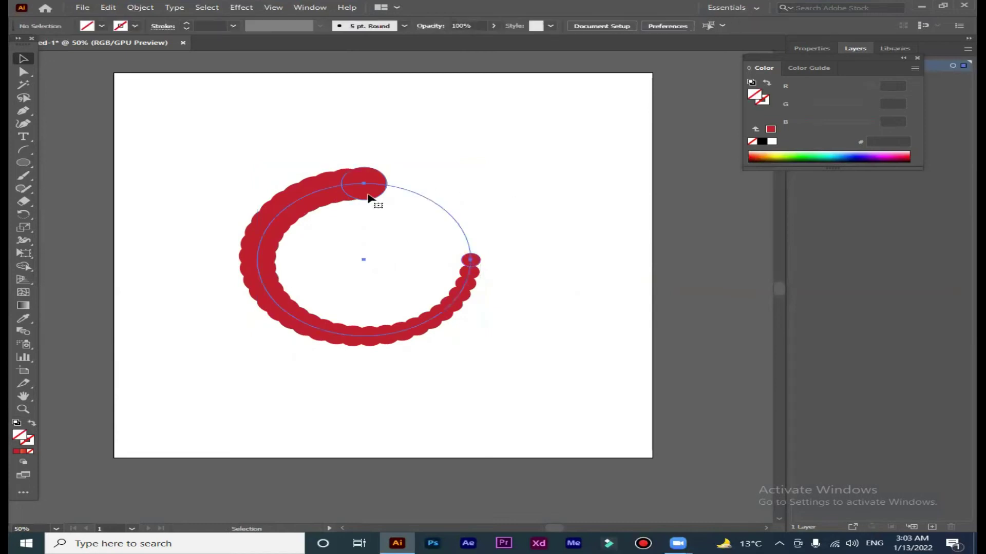
double_click(375, 201)
left_click_drag(374, 200, 507, 178)
left_click(552, 252)
key("ctrl+z")
Try adjusting the path and small end circle, undo both, then exit isolation with the ring selected.
left_click(472, 256)
left_click_drag(472, 256, 486, 208)
key("ctrl+z")
left_click(471, 259)
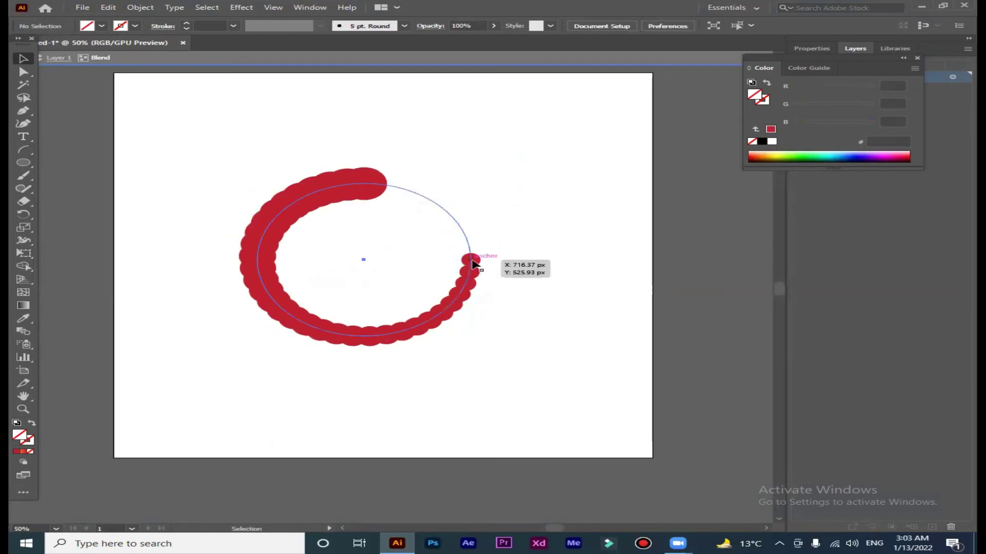
left_click_drag(458, 257, 441, 186)
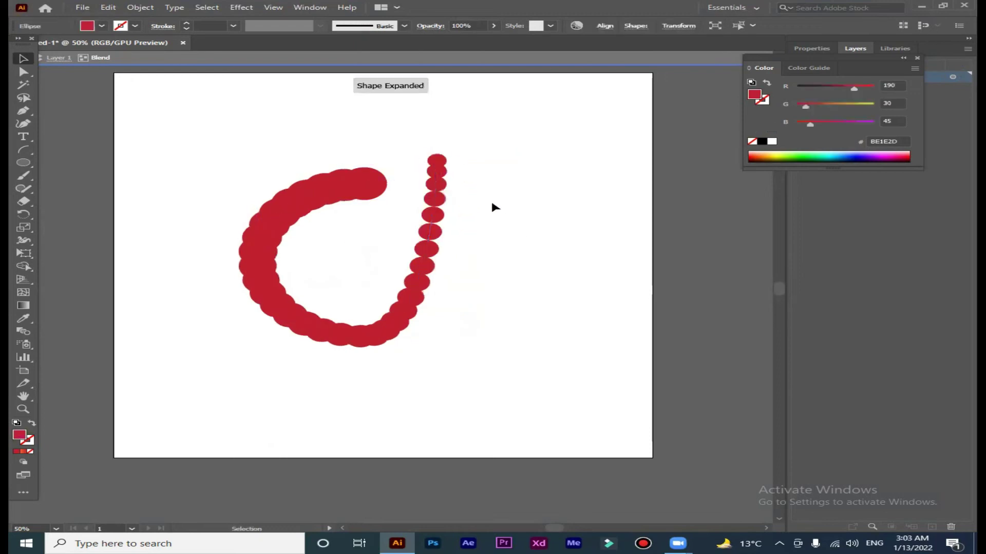
key("ctrl+z")
key("v")
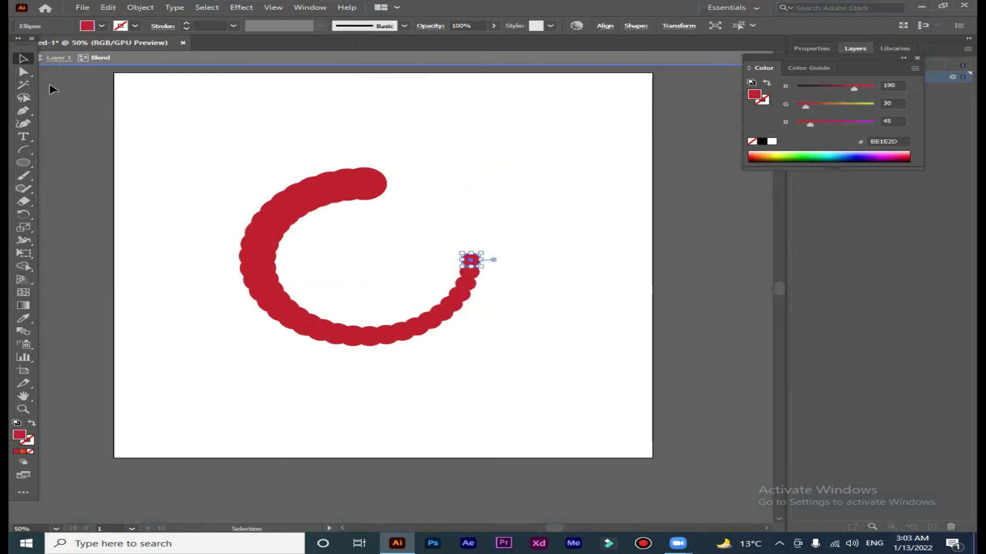
double_click(199, 125)
left_click(367, 183)
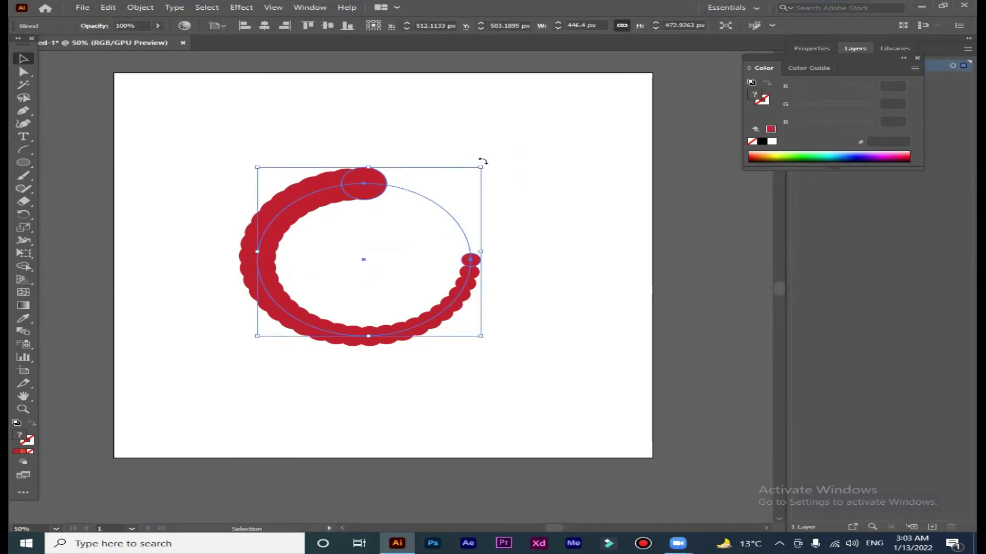
Rotate the ring blend and place a copy of it to the right.
left_click_drag(482, 161, 539, 229)
left_click(539, 229)
left_click_drag(393, 333, 482, 332, "alt")
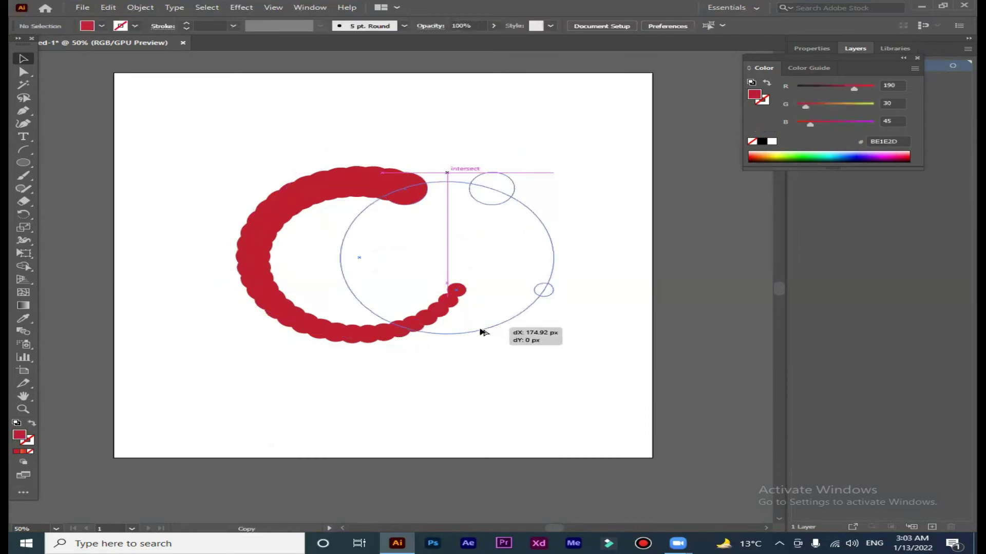
Rotate the copy about 203° and beyond, nudge it to interlock, then select both spirals.
mouse_move(614, 207)
left_mouse_down()
mouse_move(374, 332)
mouse_move(497, 323)
left_mouse_up()
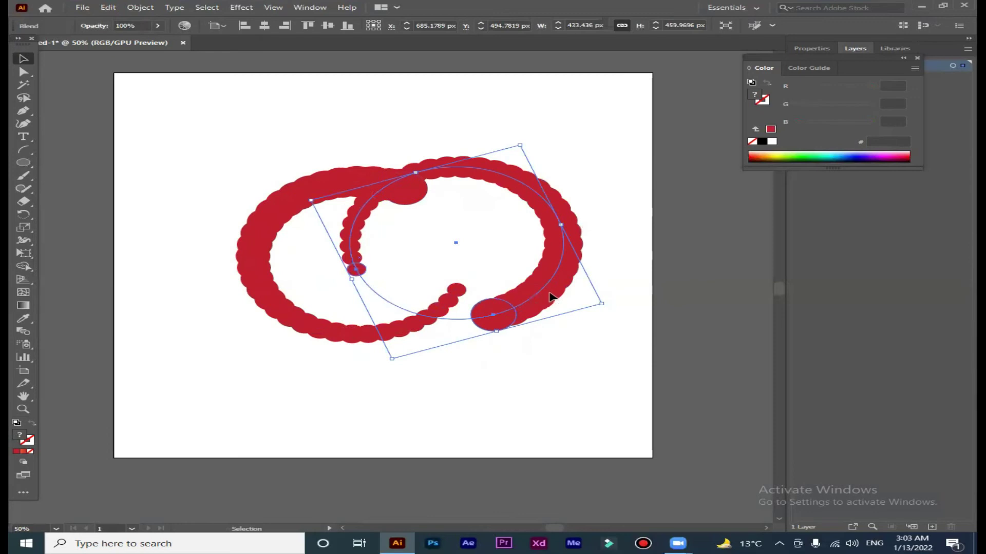
left_click_drag(551, 297, 532, 326)
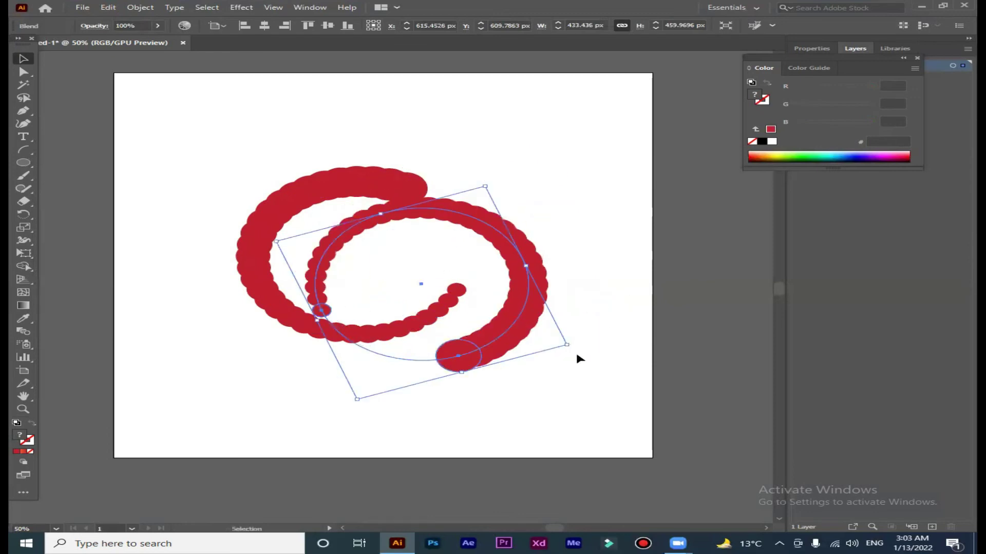
left_click_drag(570, 346, 484, 399)
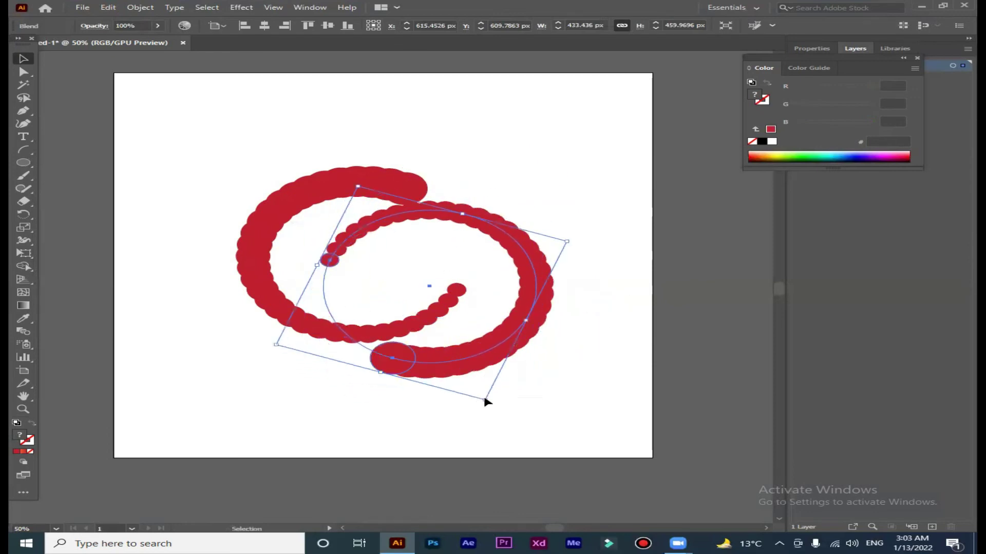
left_click(539, 383)
left_click_drag(509, 358, 499, 376)
left_click(577, 362)
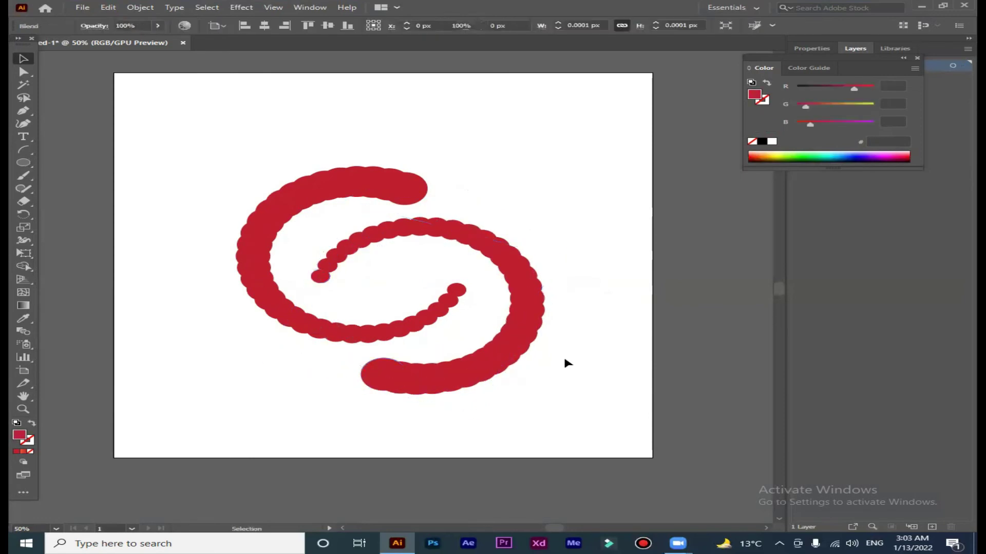
left_click_drag(311, 155, 552, 221)
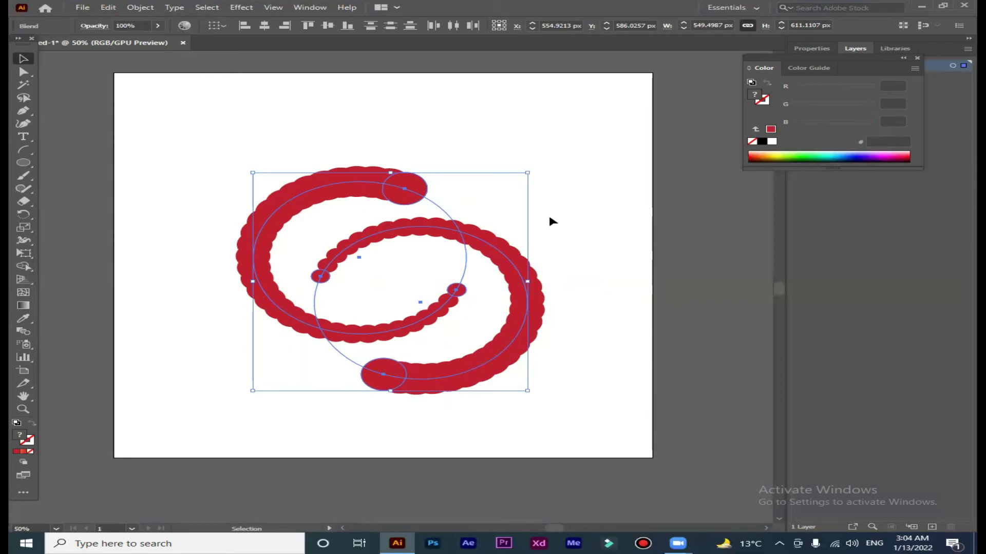
Delete the spirals and draw a small red circle near the upper left.
key("Delete")
left_click(24, 162)
left_click_drag(242, 148, 260, 164)
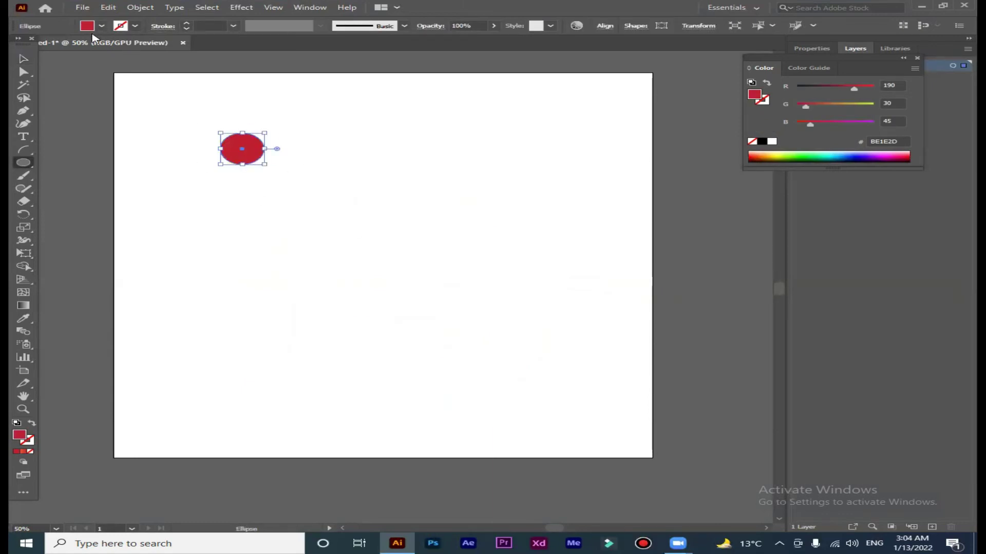
left_click(198, 152)
key("Escape")
Copy the red circle straight down, fill the copy dark blue, and select both circles.
key("v")
left_click_drag(260, 157, 264, 390)
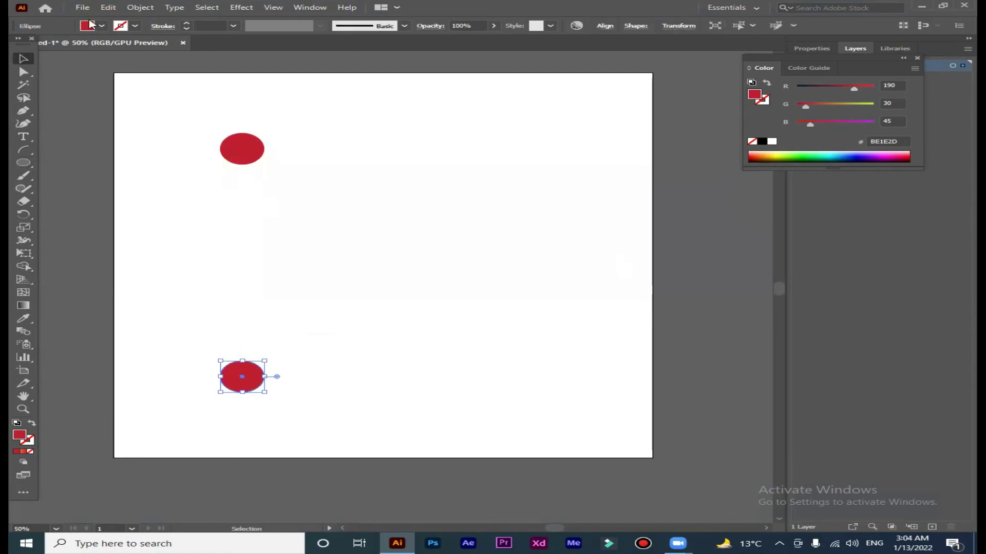
left_click(101, 26)
left_click(92, 44)
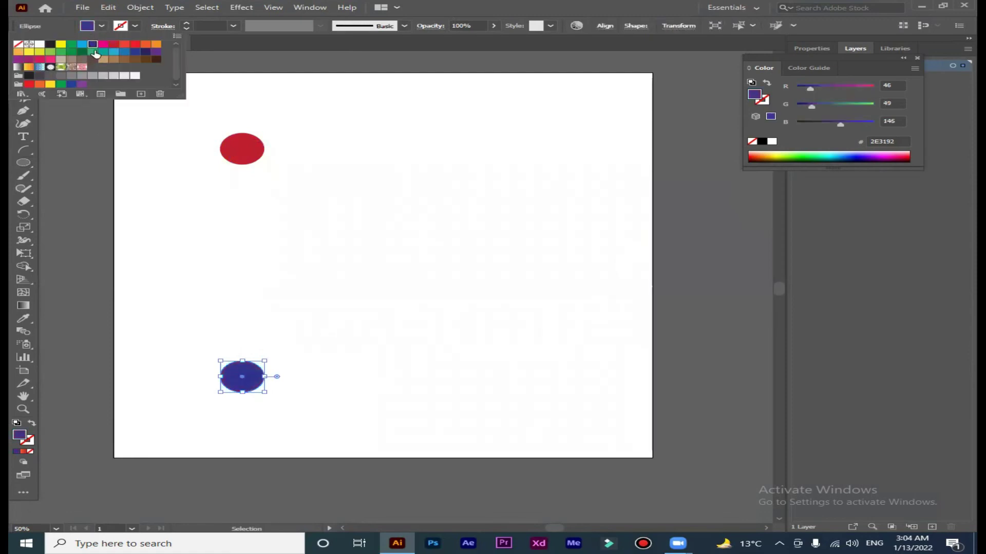
key("Escape")
left_click_drag(154, 151, 321, 395)
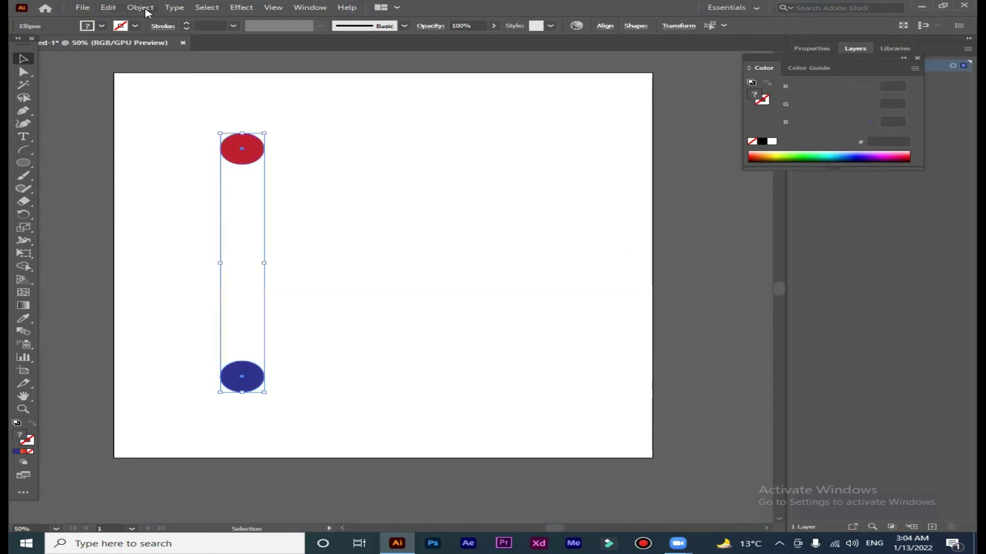
Blend the red and blue circles and preview 2 specified steps in Blend Options.
left_click(146, 9)
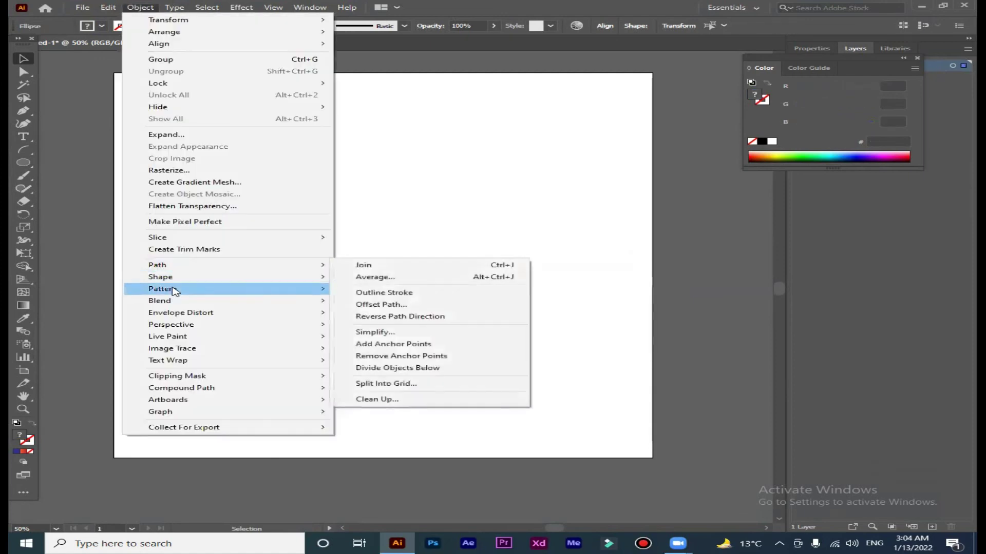
mouse_move(159, 301)
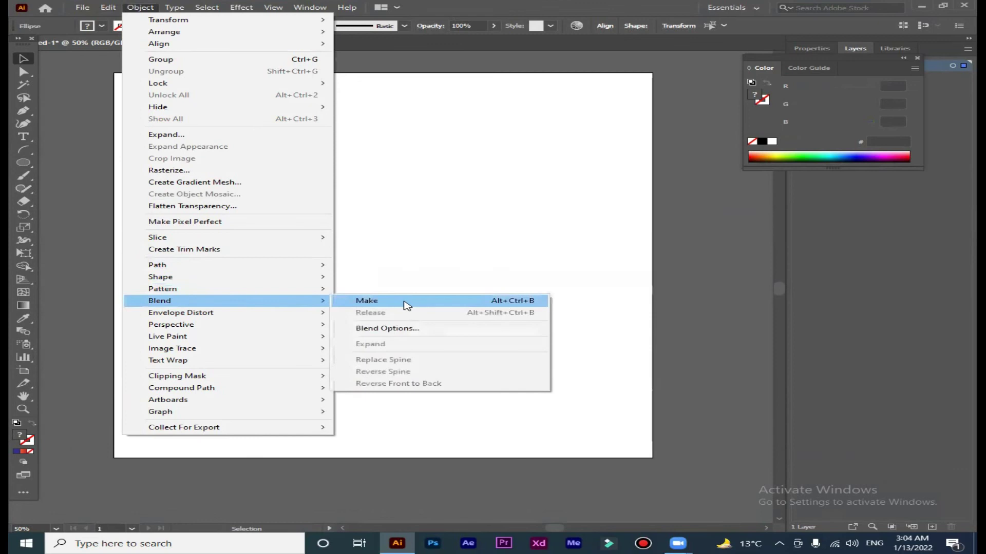
left_click(407, 306)
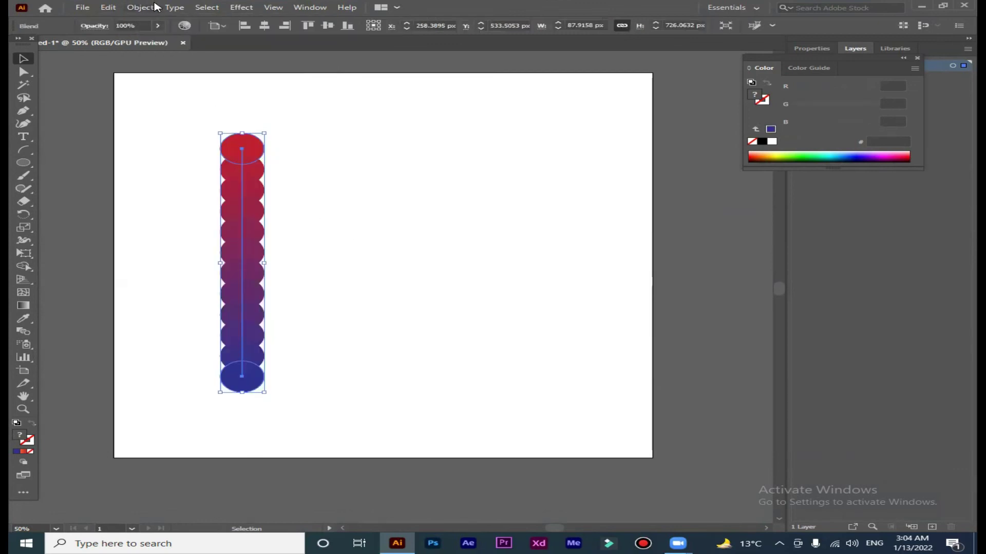
left_click(140, 7)
mouse_move(160, 300)
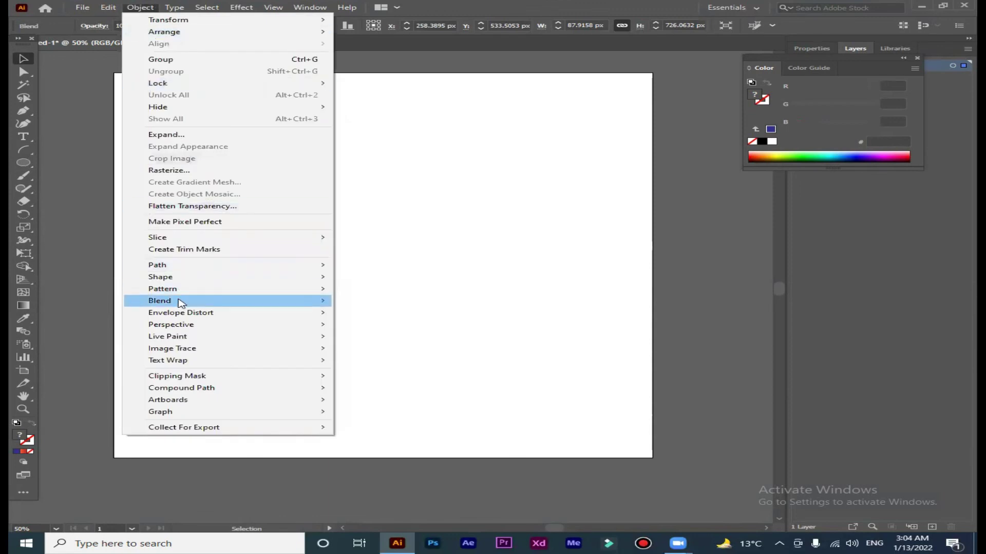
left_click(411, 329)
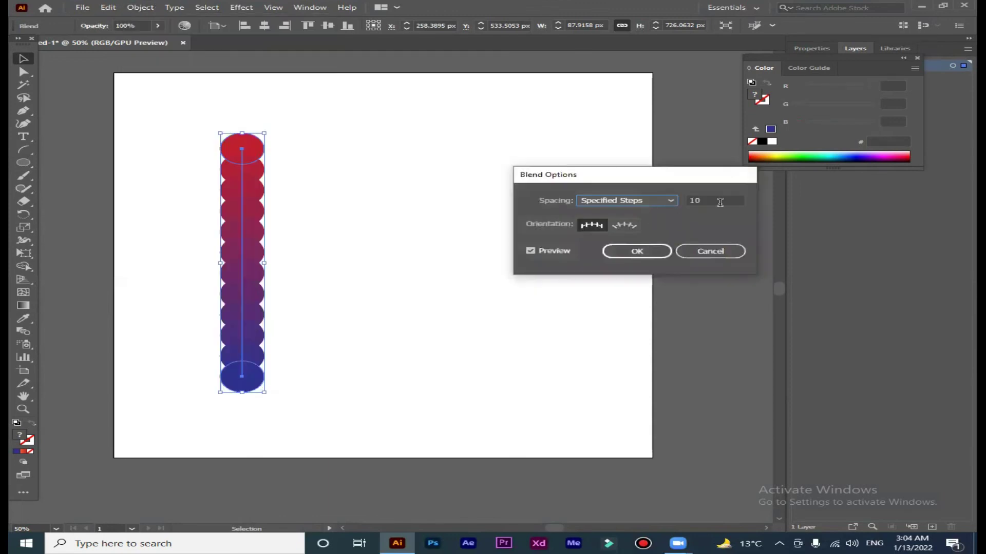
left_click(702, 200)
type("2")
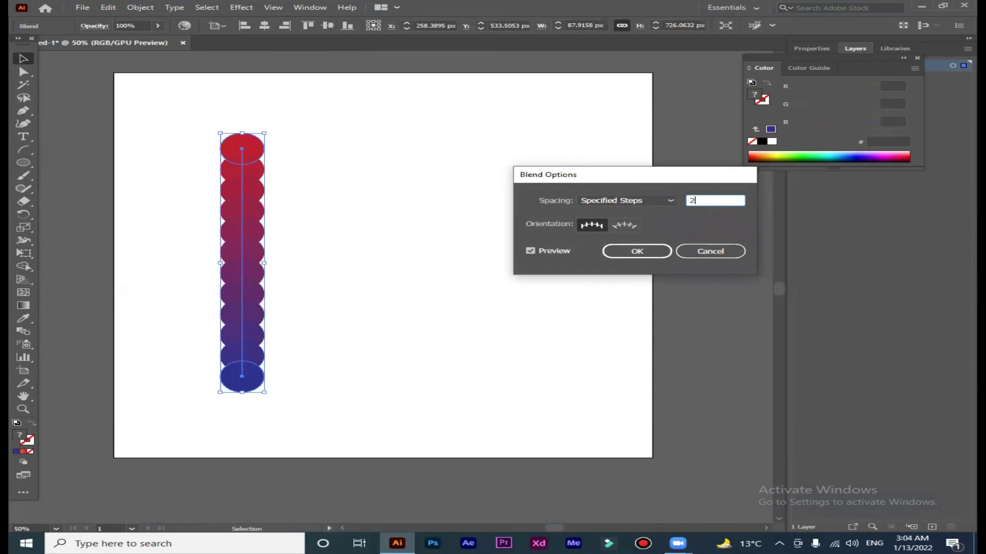
left_click(565, 251)
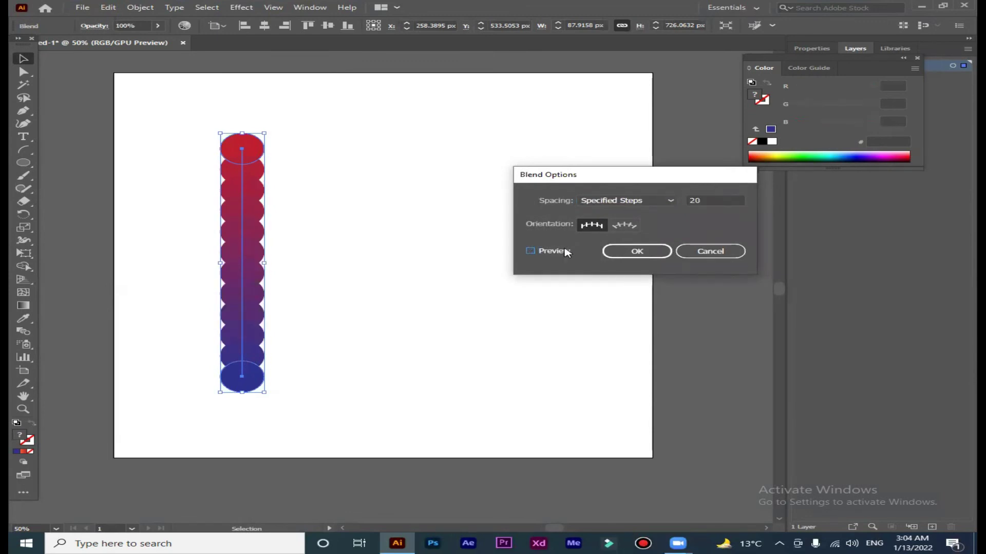
left_click(562, 253)
left_click(561, 254)
left_click(562, 254)
Preview 50 steps, then settle on 7 specified steps and reselect the circle blend.
left_click(717, 201)
type("50")
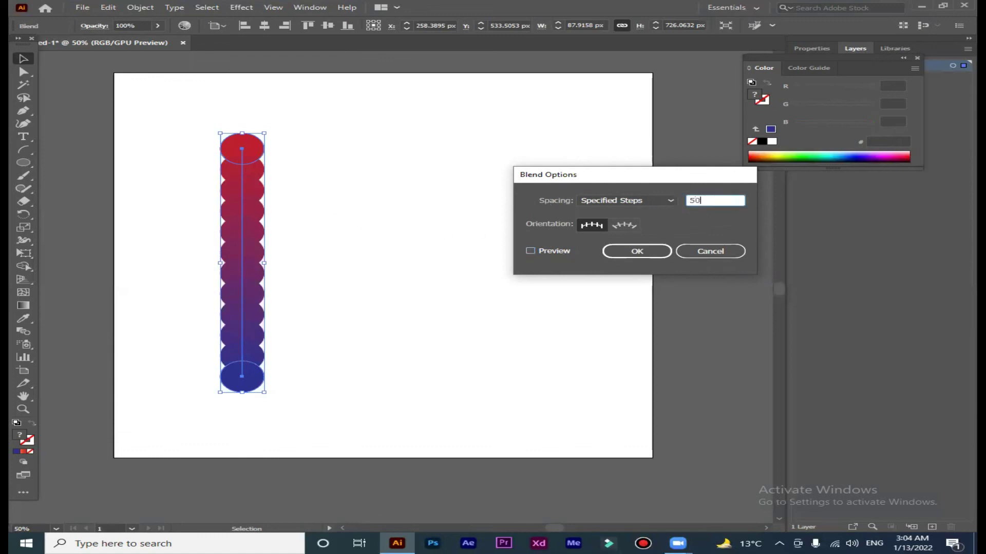
left_click(561, 252)
left_click(562, 254)
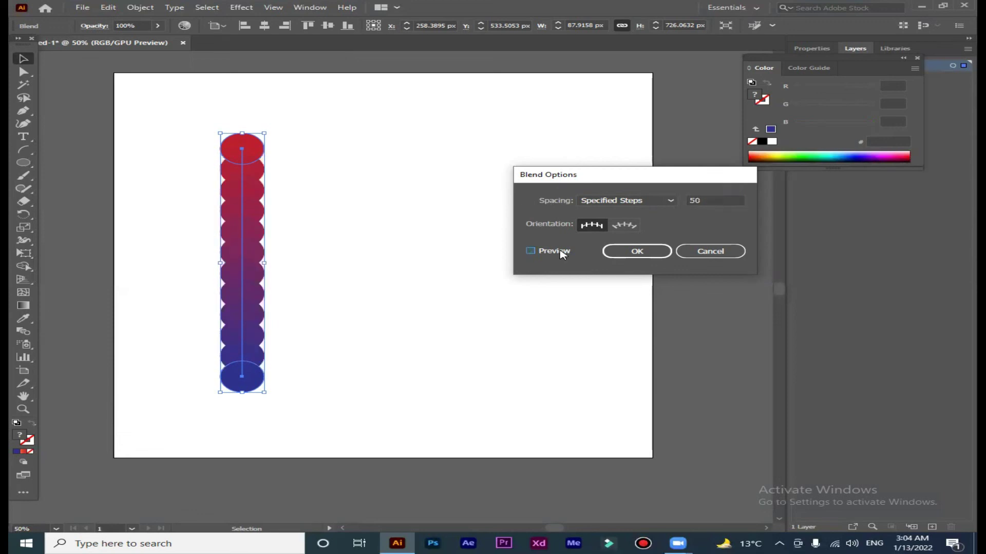
left_click(561, 253)
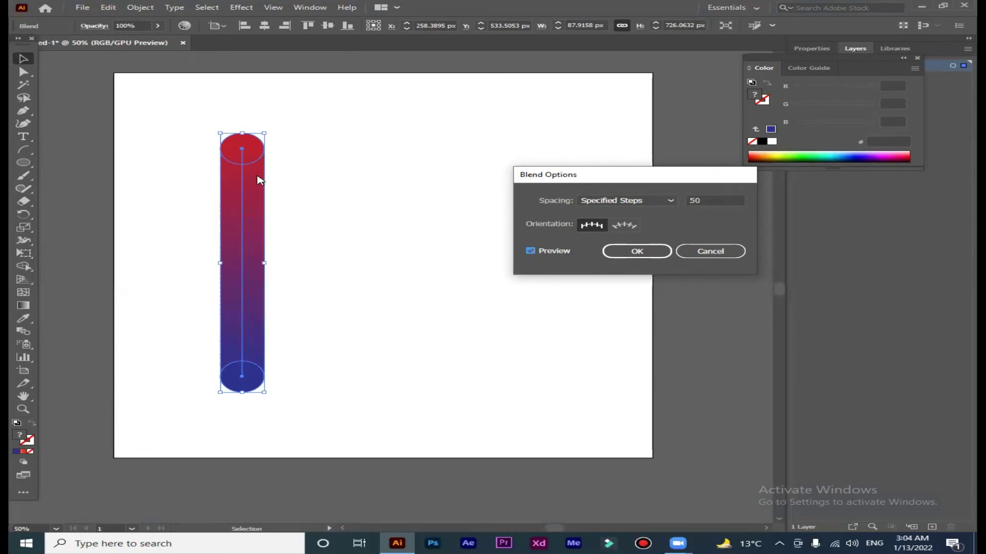
double_click(737, 201)
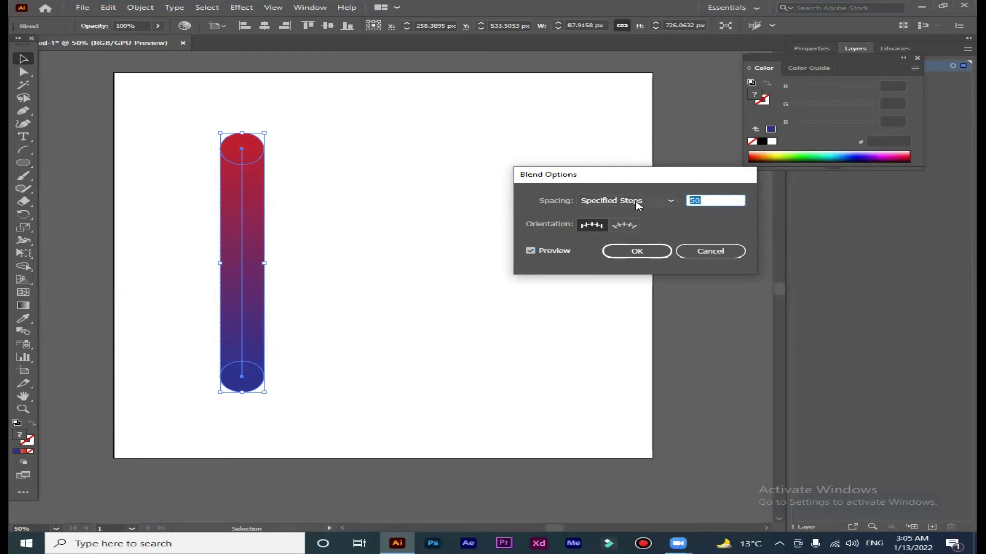
type("7")
left_click(557, 252)
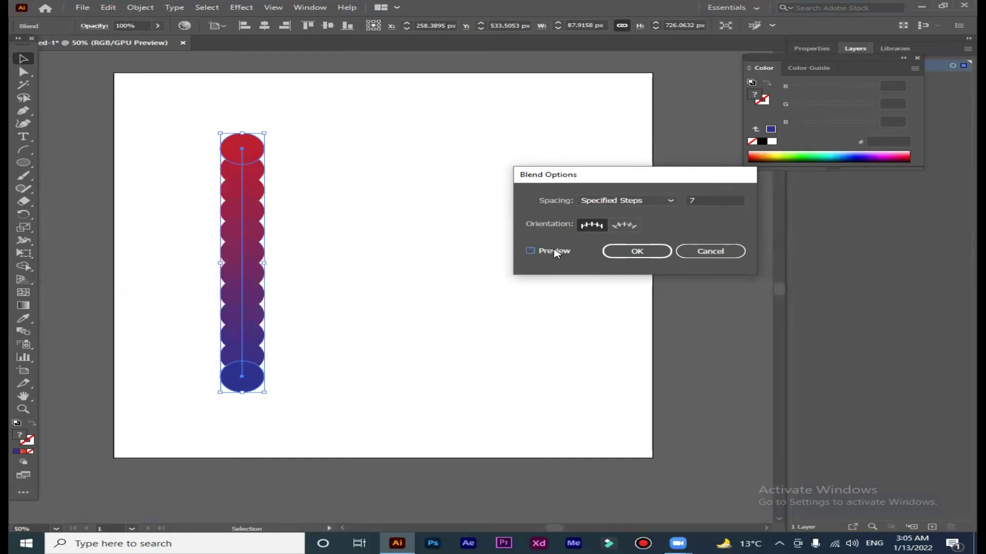
left_click(636, 251)
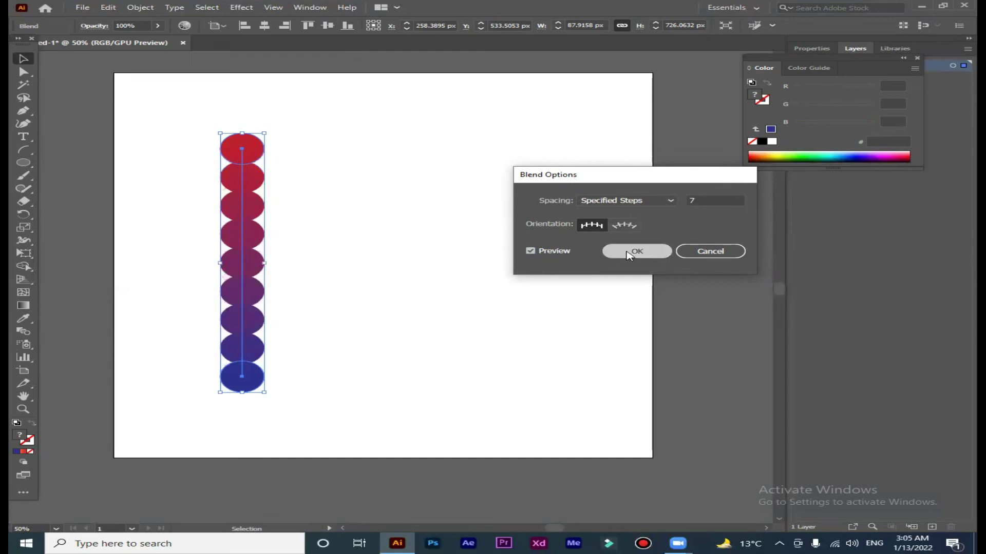
left_click(270, 146)
mouse_move(294, 135)
left_mouse_down()
mouse_move(244, 372)
mouse_move(183, 374)
left_mouse_up()
Marquee-select the whole nine-disc red-to-blue blend column as one object.
left_click(304, 333)
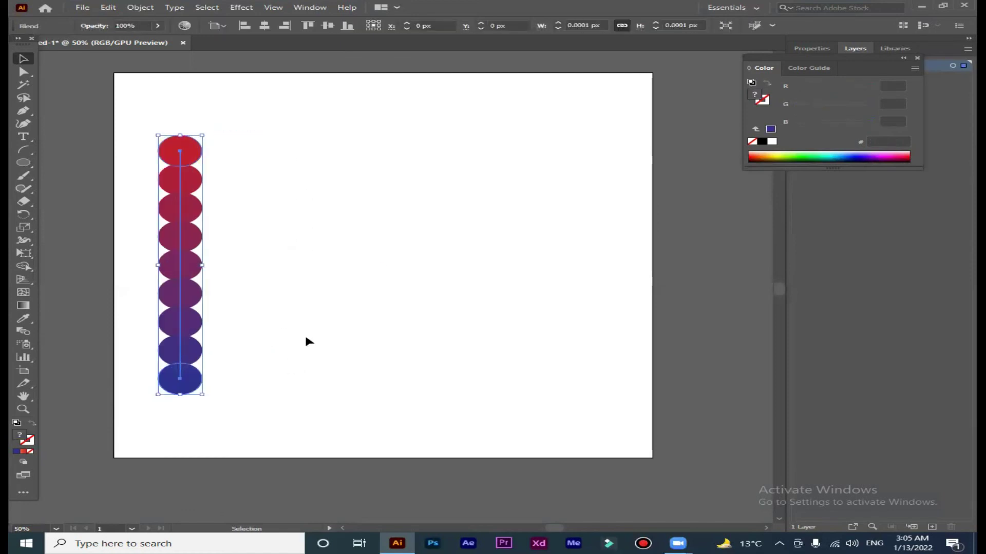
left_click(201, 152)
left_click(218, 172)
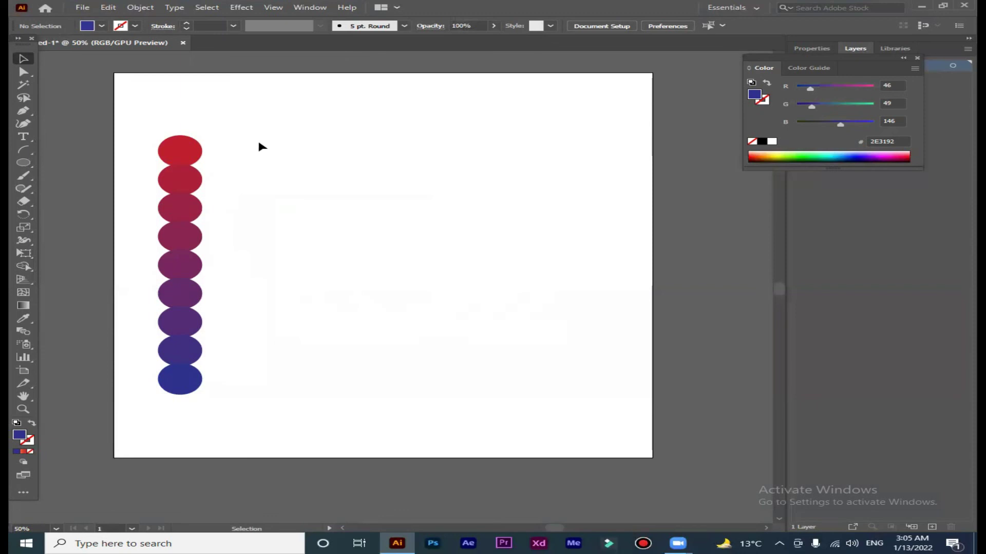
left_click_drag(257, 137, 168, 237)
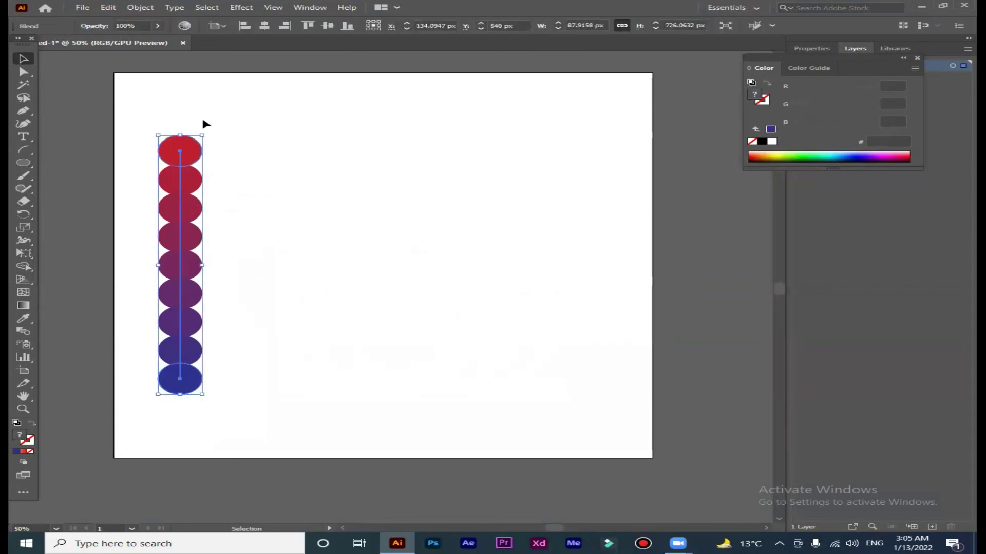
Expand the circle blend, move it to the page centre, and ungroup the circles.
left_click(140, 7)
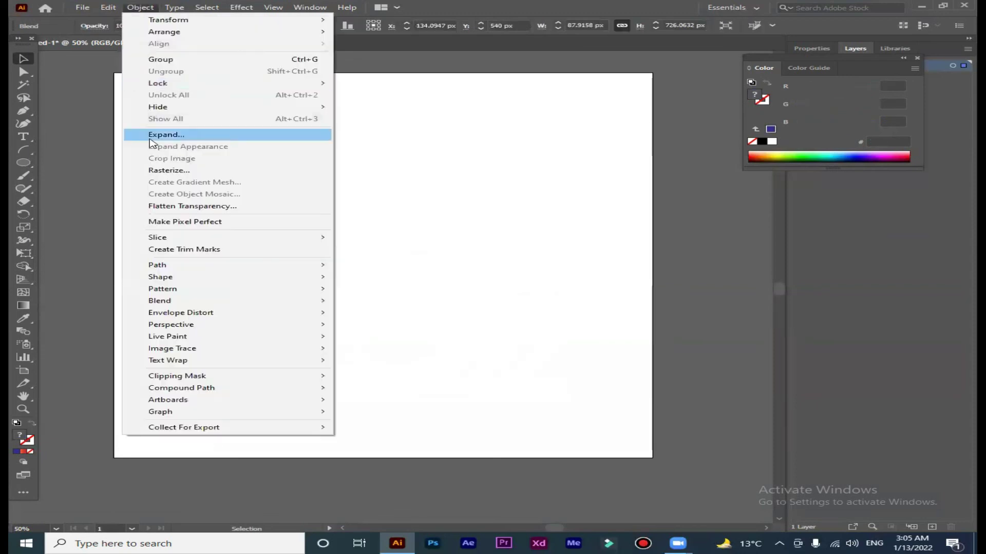
left_click(174, 134)
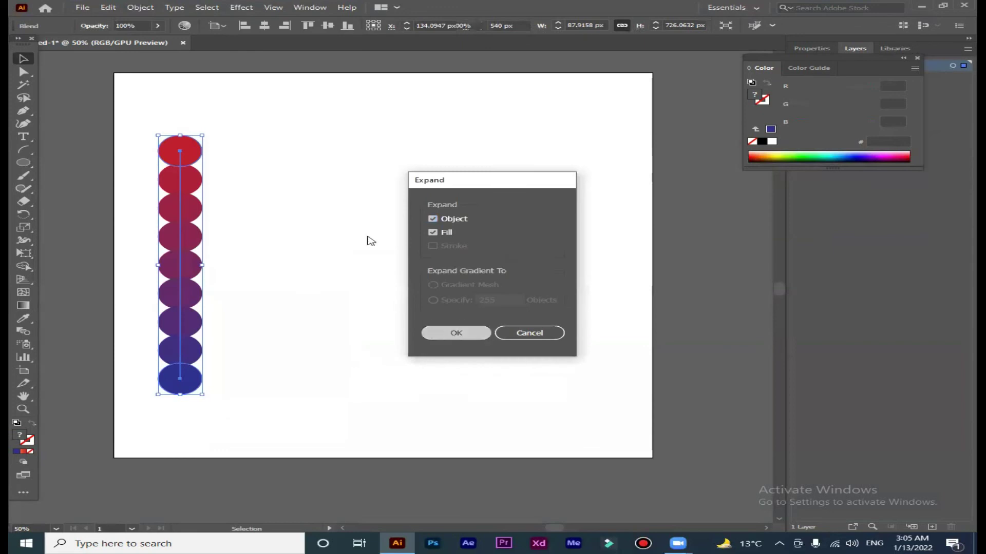
left_click(451, 332)
left_click_drag(245, 180, 462, 190)
right_click(348, 193)
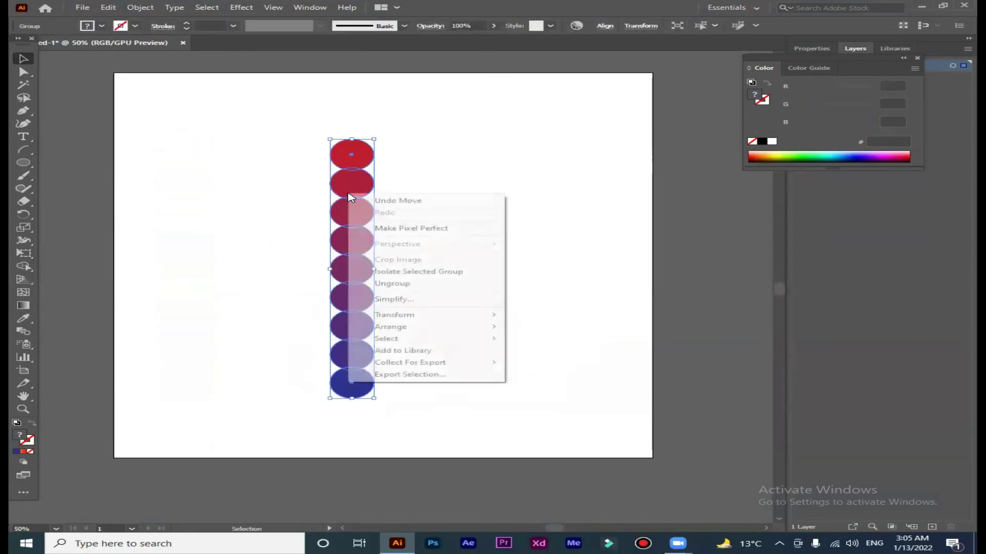
left_click(410, 284)
left_click(491, 271)
Scatter six circles alternately left and right, then select all and delete everything.
left_click_drag(370, 216, 487, 215)
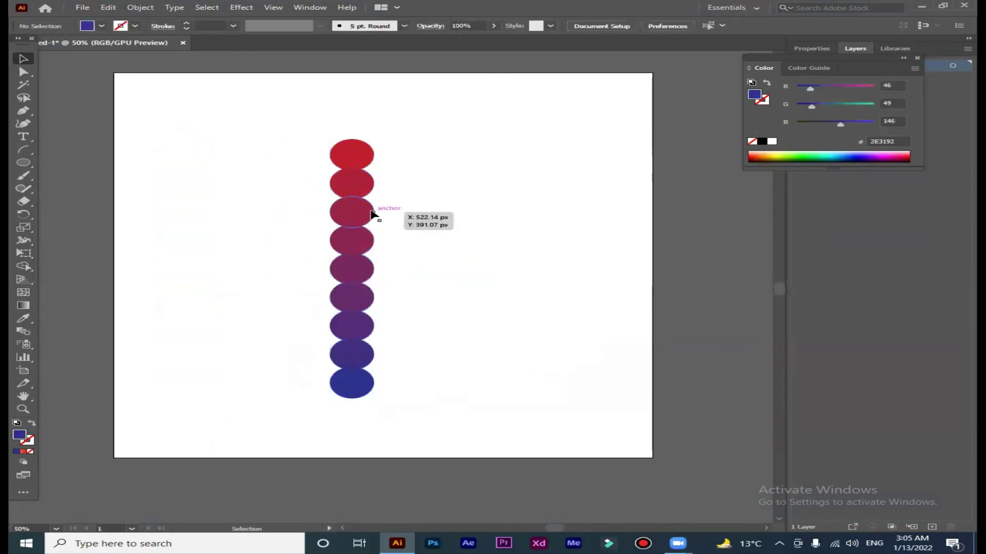
left_click_drag(374, 240, 204, 237)
left_click_drag(347, 264, 513, 276)
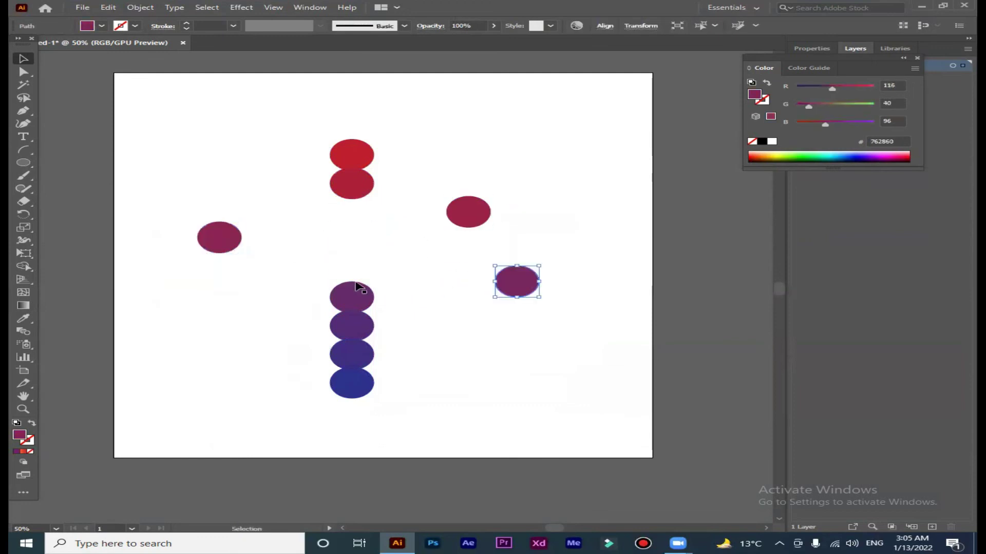
left_click_drag(352, 290, 248, 283)
left_click_drag(362, 190, 454, 189)
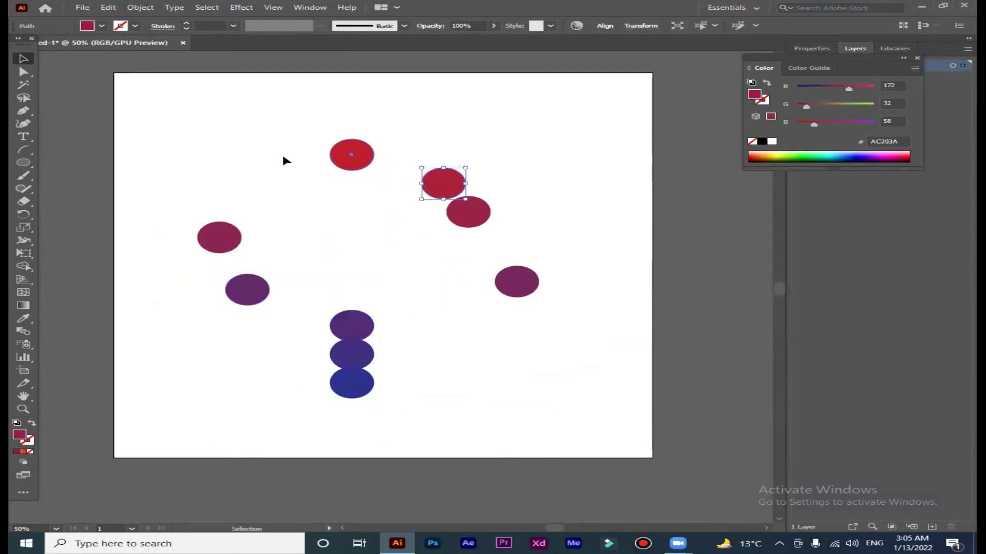
left_click_drag(353, 157, 254, 157)
left_click(427, 166)
key("ctrl+a")
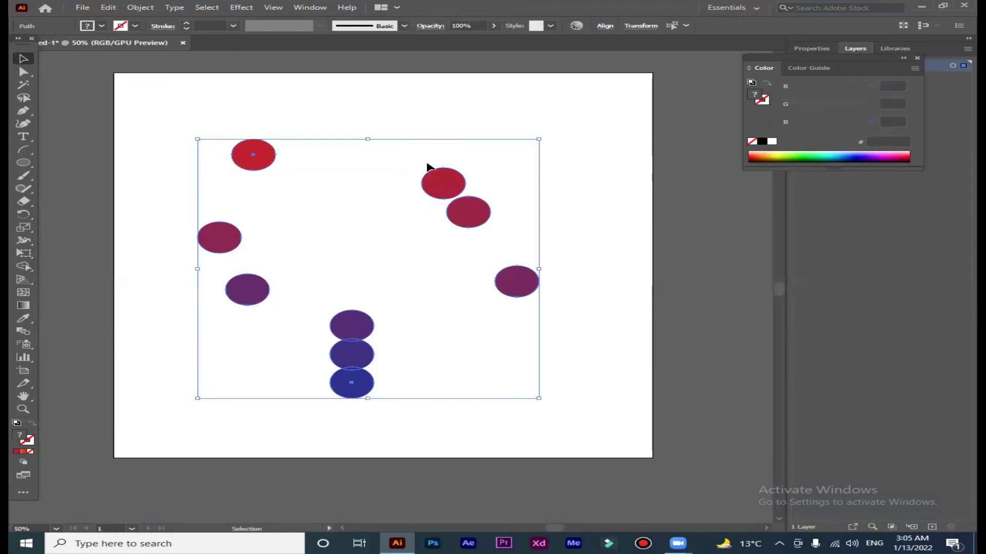
key("Delete")
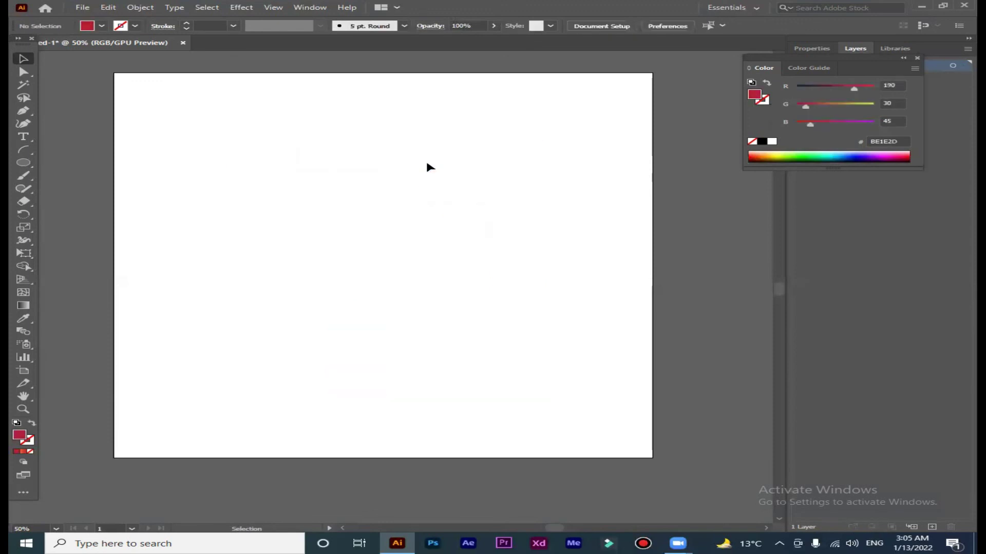